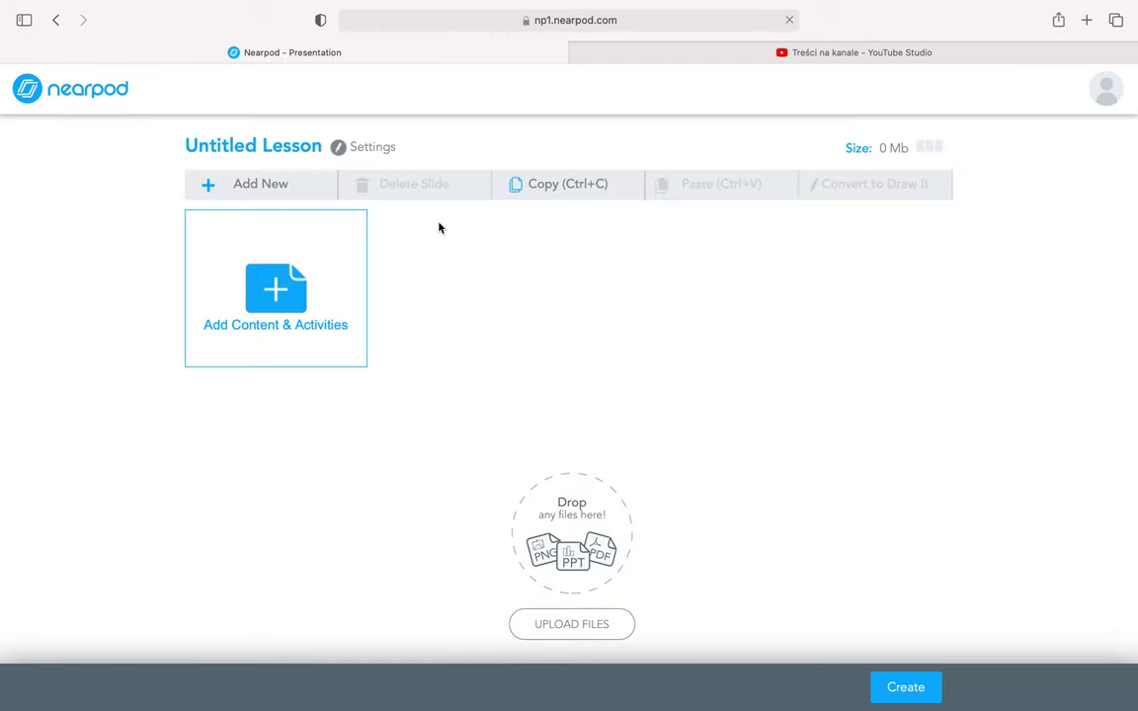
Rename the untitled lesson as "slajdy nowości".
left_click(312, 145)
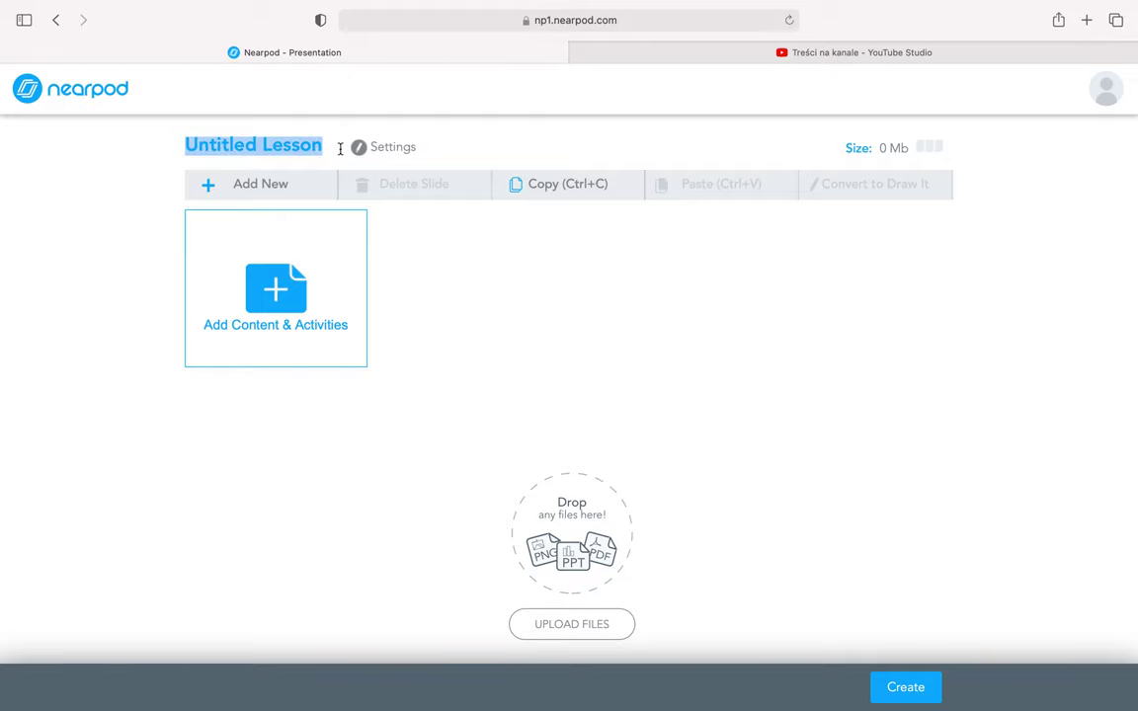
type("test")
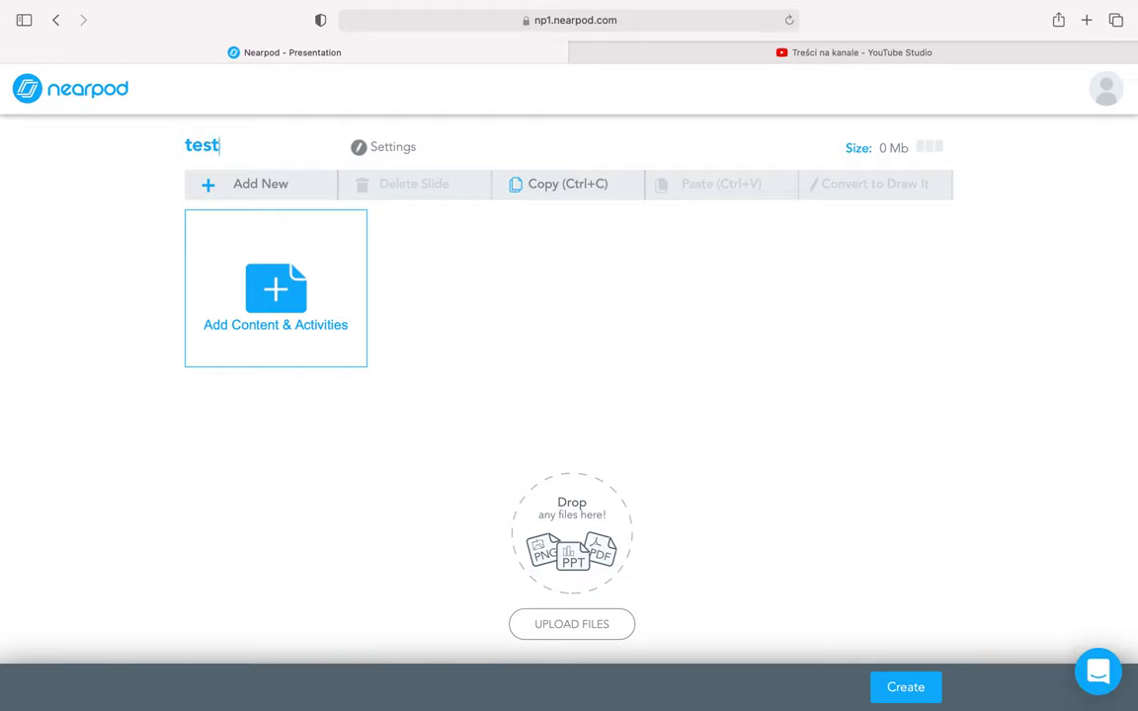
type("owa lekc")
type("ja - slajdy")
type(" nowow")
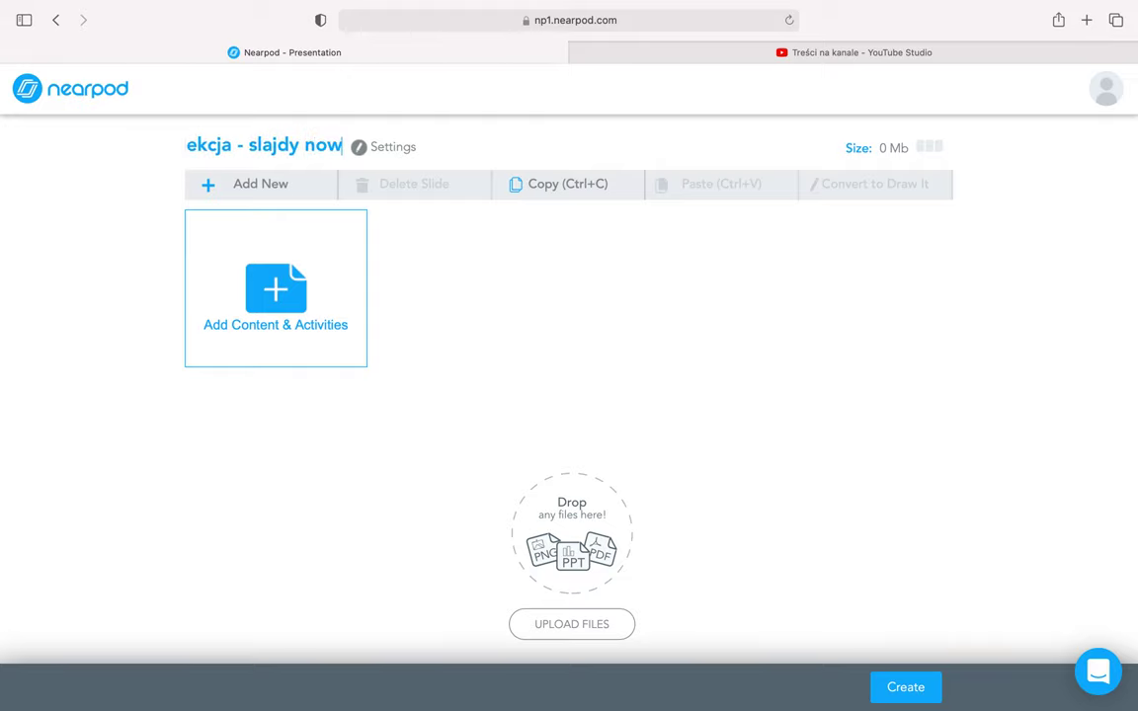
key("BackSpace")
key("BackSpace")
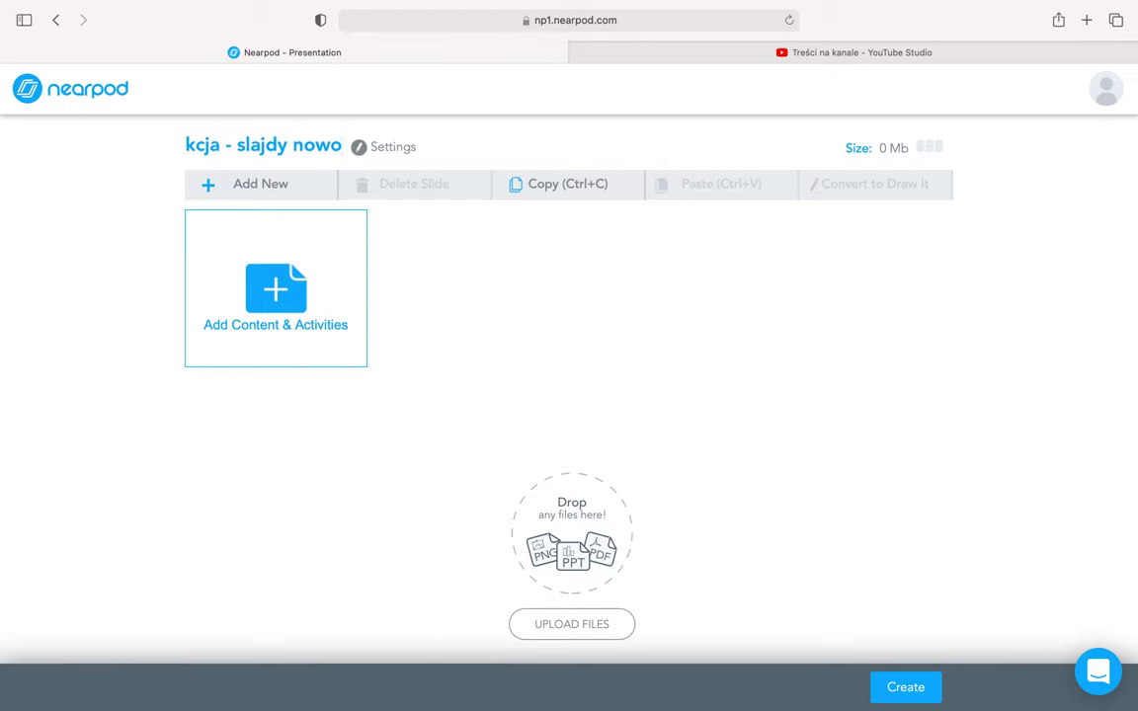
type("ści")
left_click_drag(211, 147, 104, 157)
key("BackSpace")
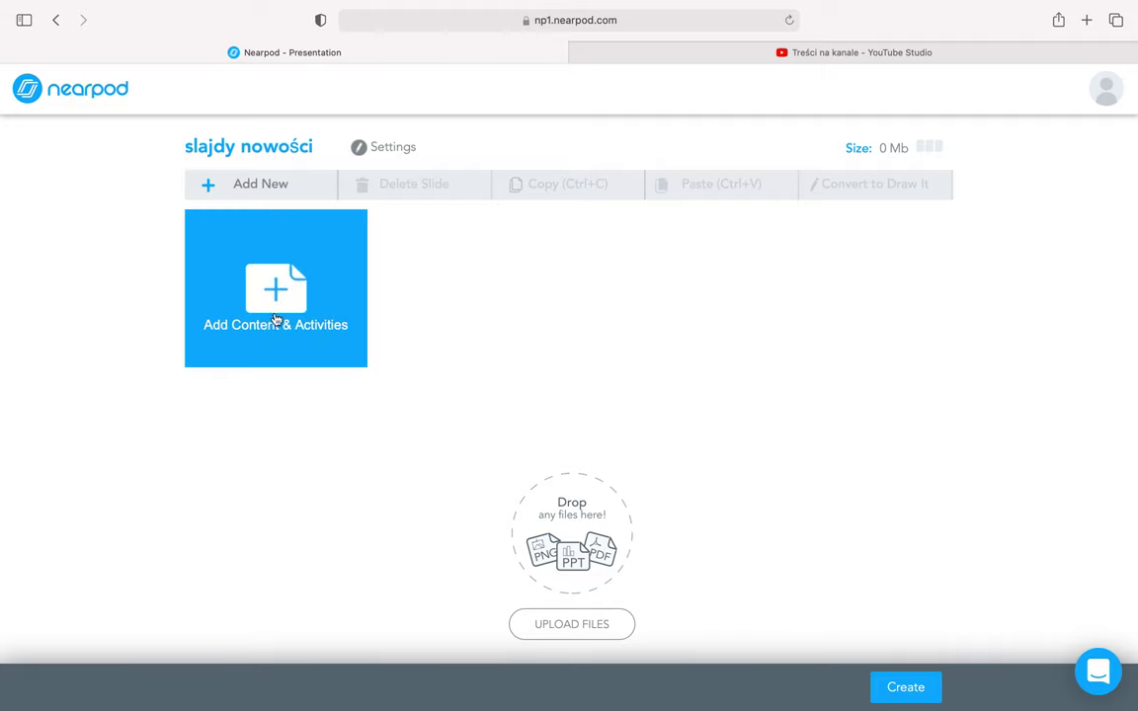
Add a Slides (classic) slide to the lesson and look through its themes, layouts and content types.
left_click(247, 186)
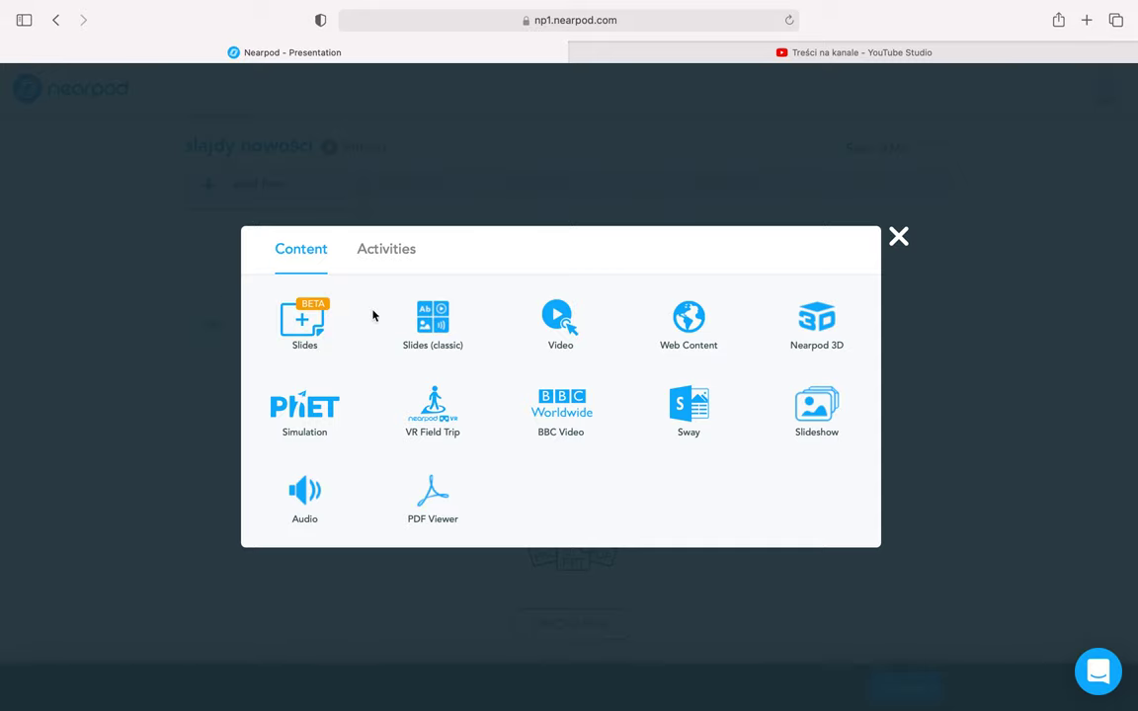
left_click(445, 327)
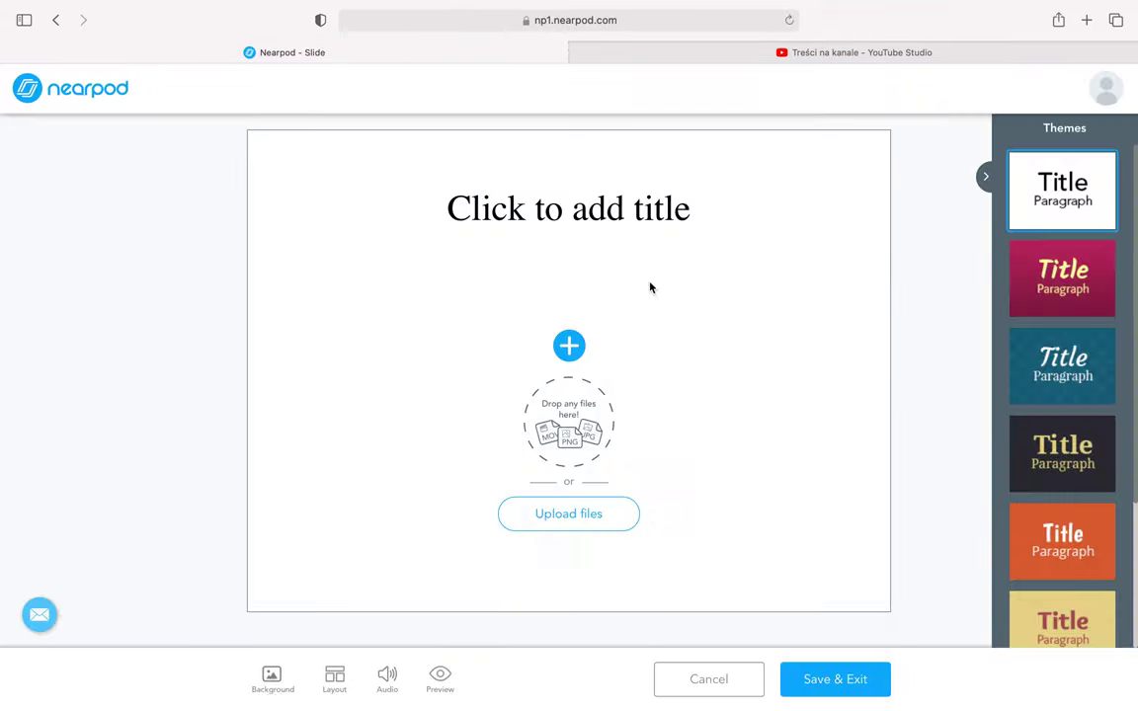
scroll(1079, 344, "down", 3)
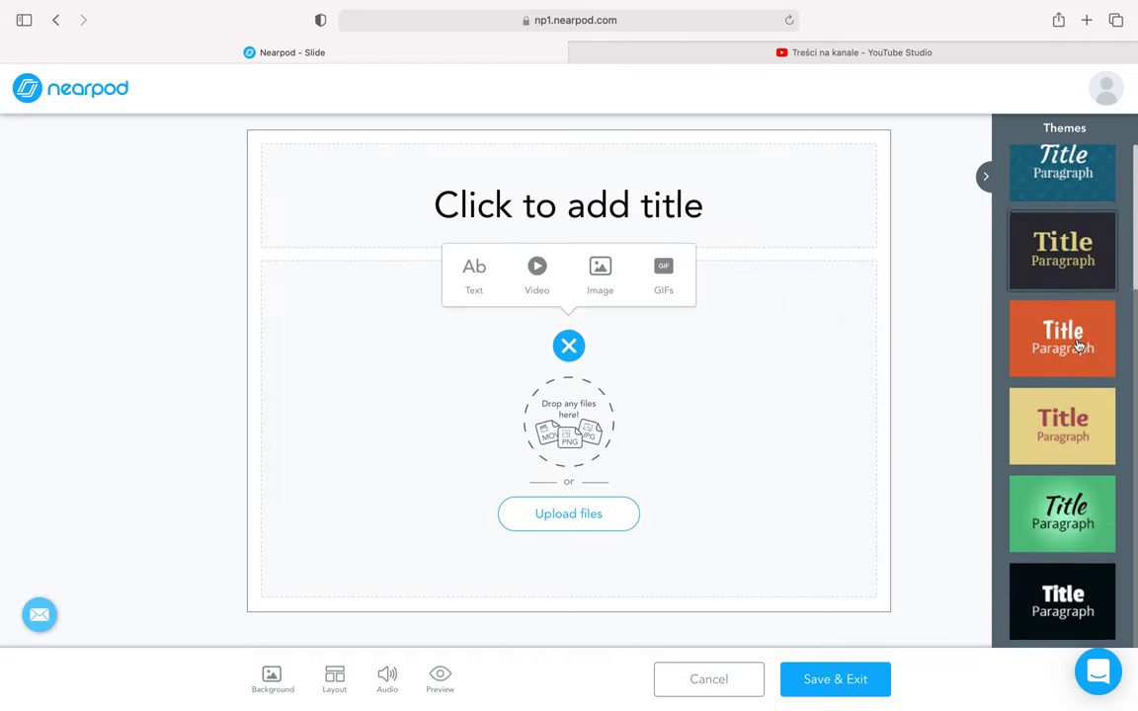
scroll(1077, 341, "up", 3)
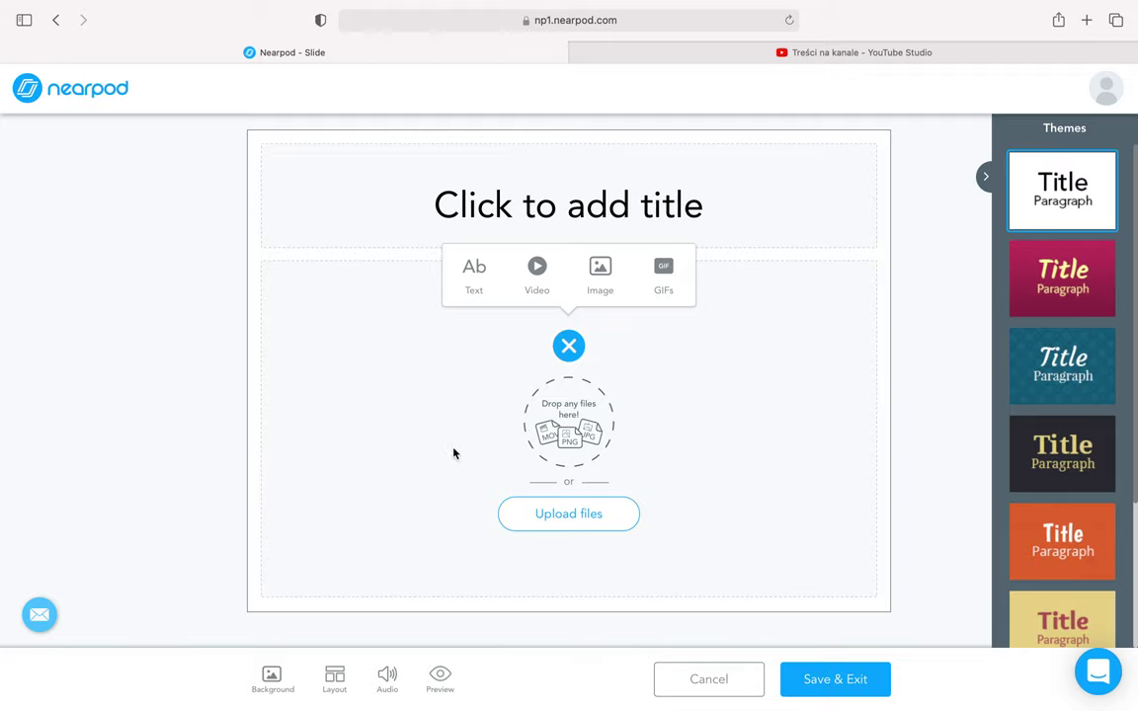
left_click(336, 679)
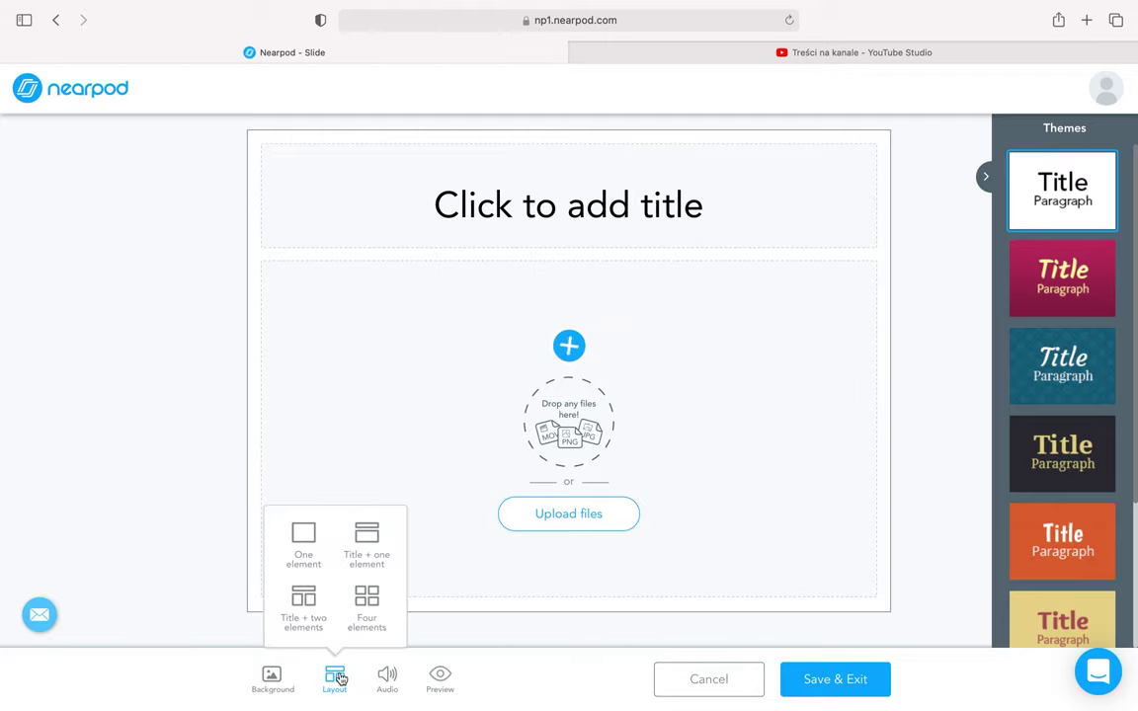
left_click(385, 465)
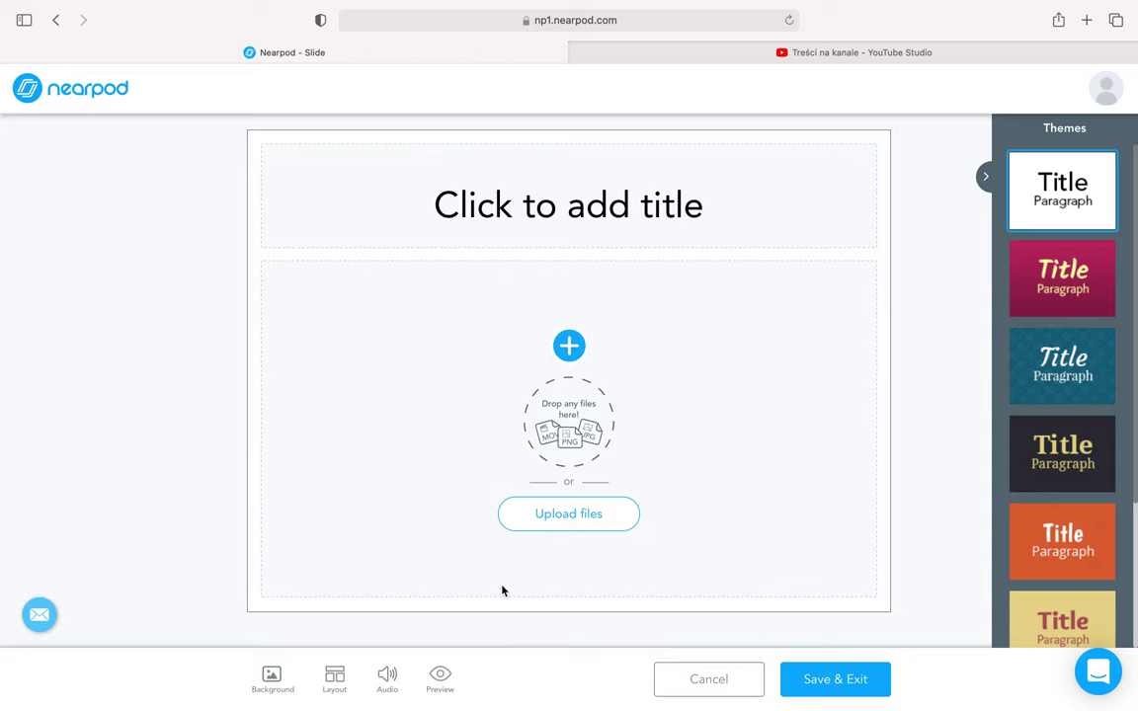
left_click(571, 346)
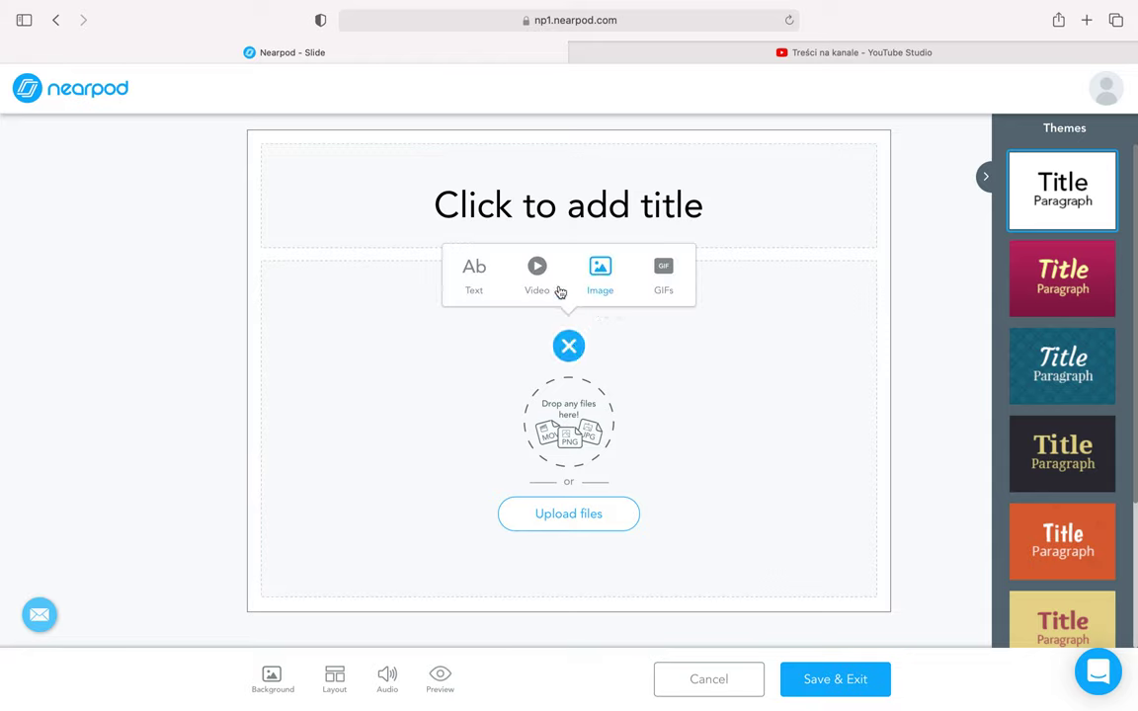
Enter "Stara wersja slajdów" as the slide's title.
left_click(568, 227)
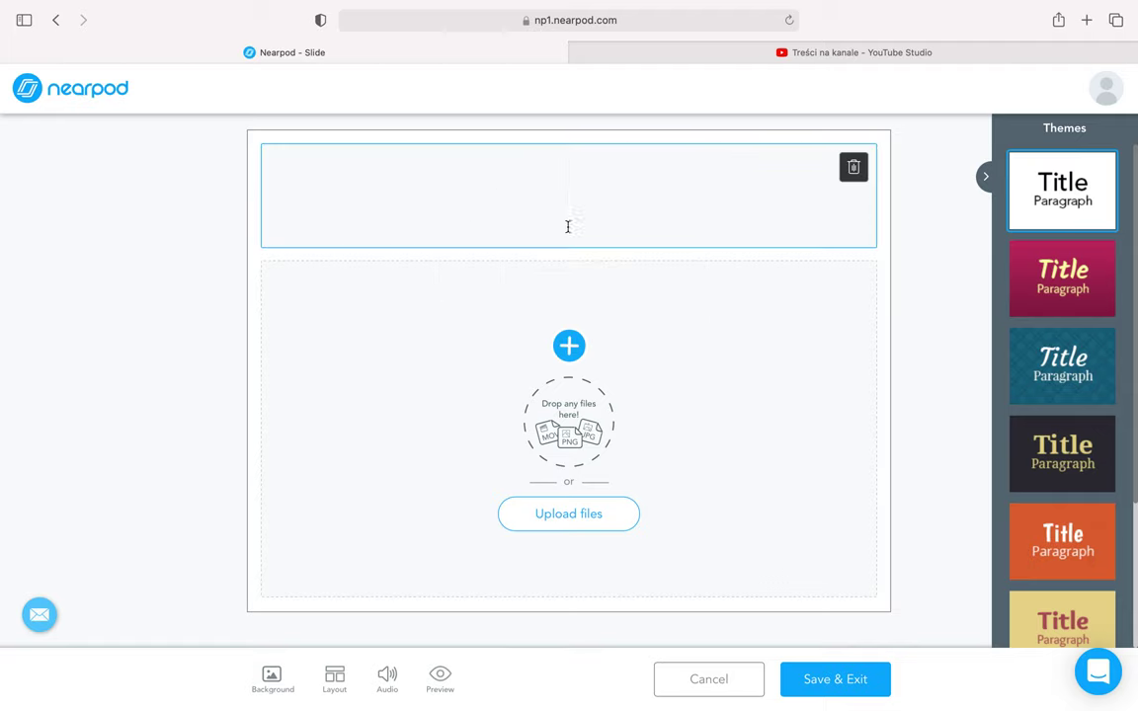
type("Stary")
key("BackSpace")
key("BackSpace")
type("a wers")
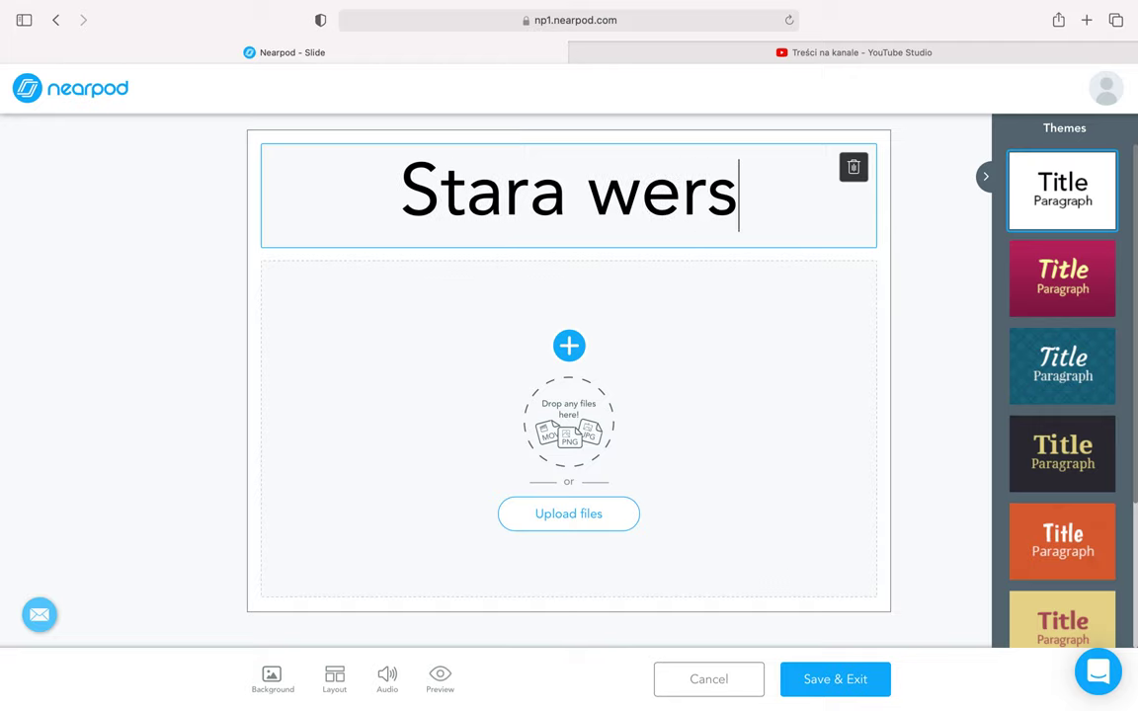
type("ja slaj")
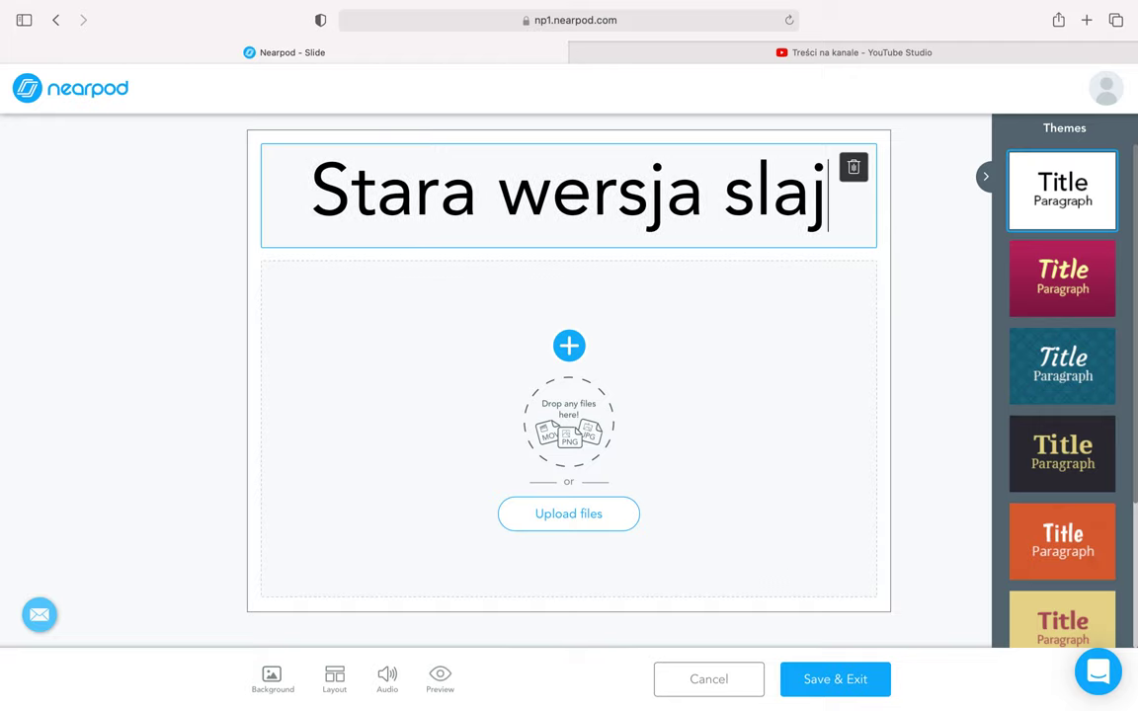
type("dów")
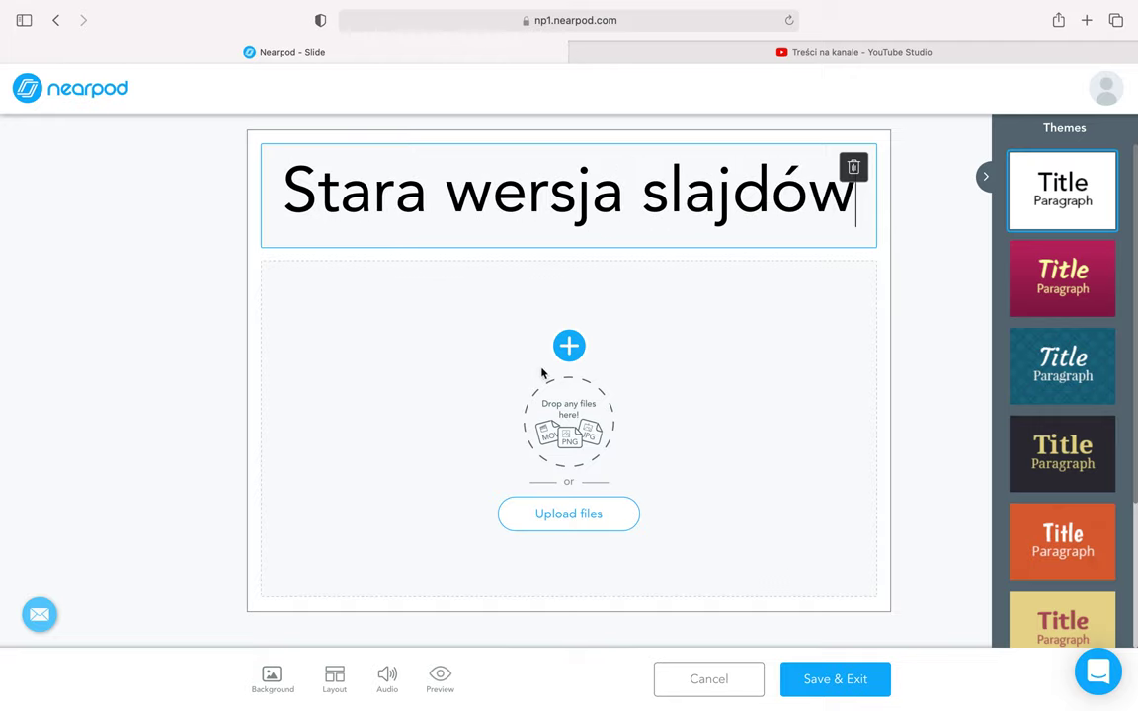
Search GIFs for "its amazing", insert the one of a woman captioned AMAZING below the title, and save the slide.
mouse_move(563, 364)
left_click(664, 287)
left_click(550, 257)
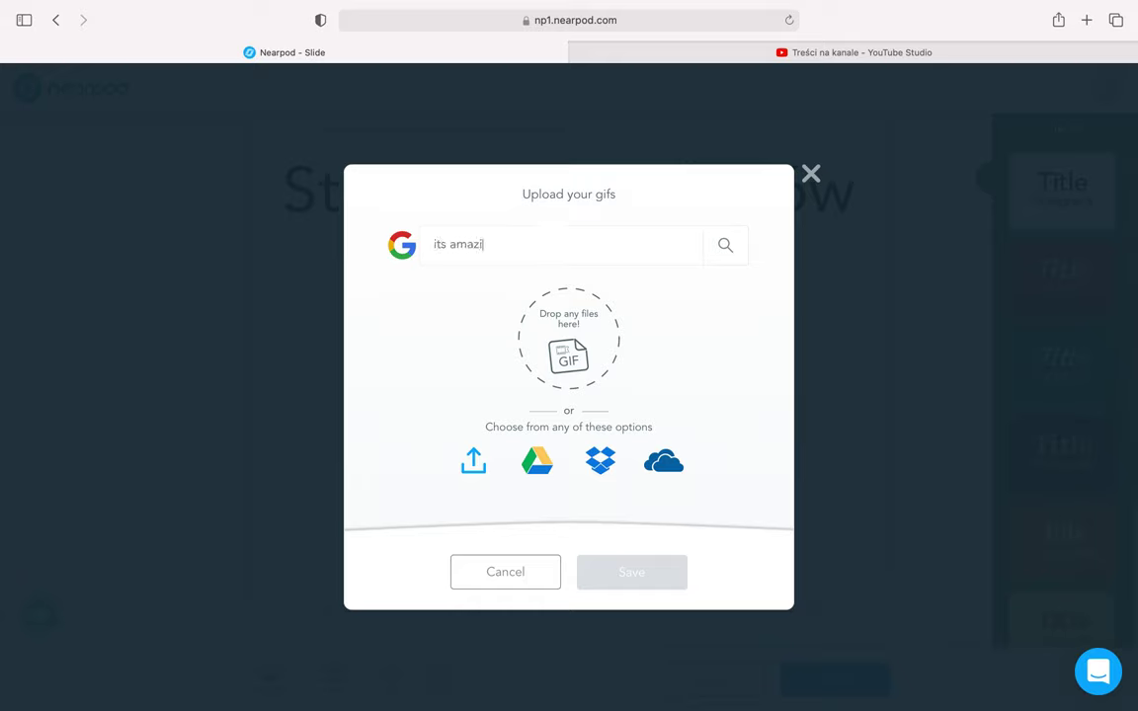
key("Return")
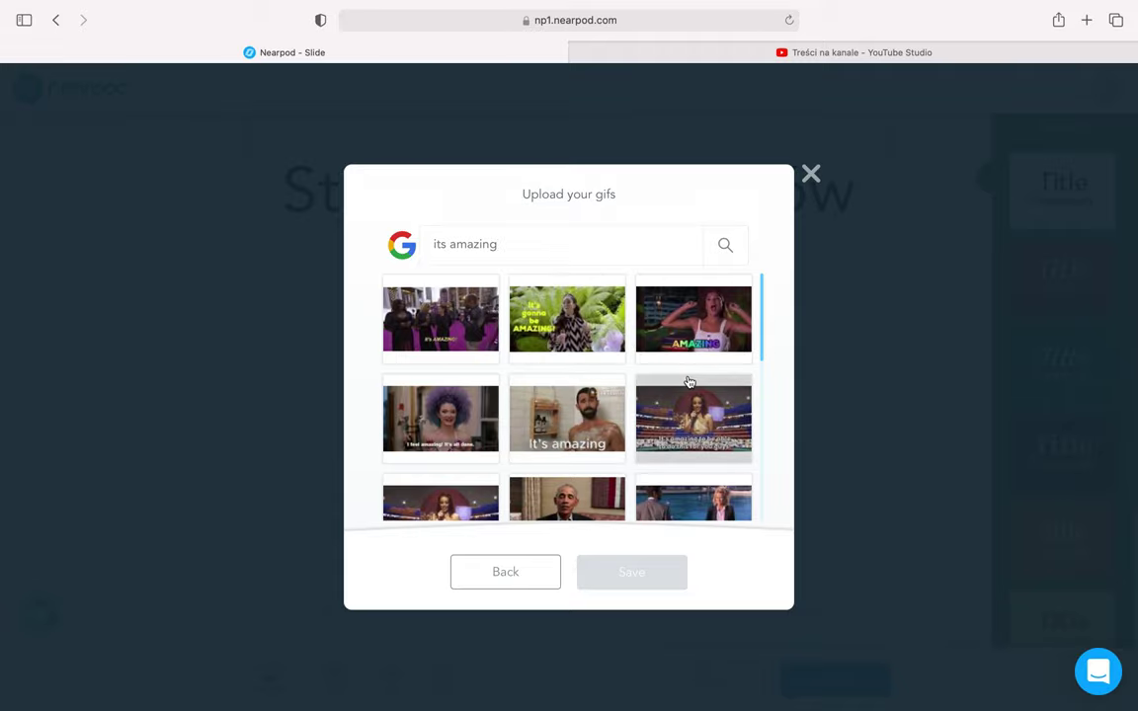
left_click(693, 318)
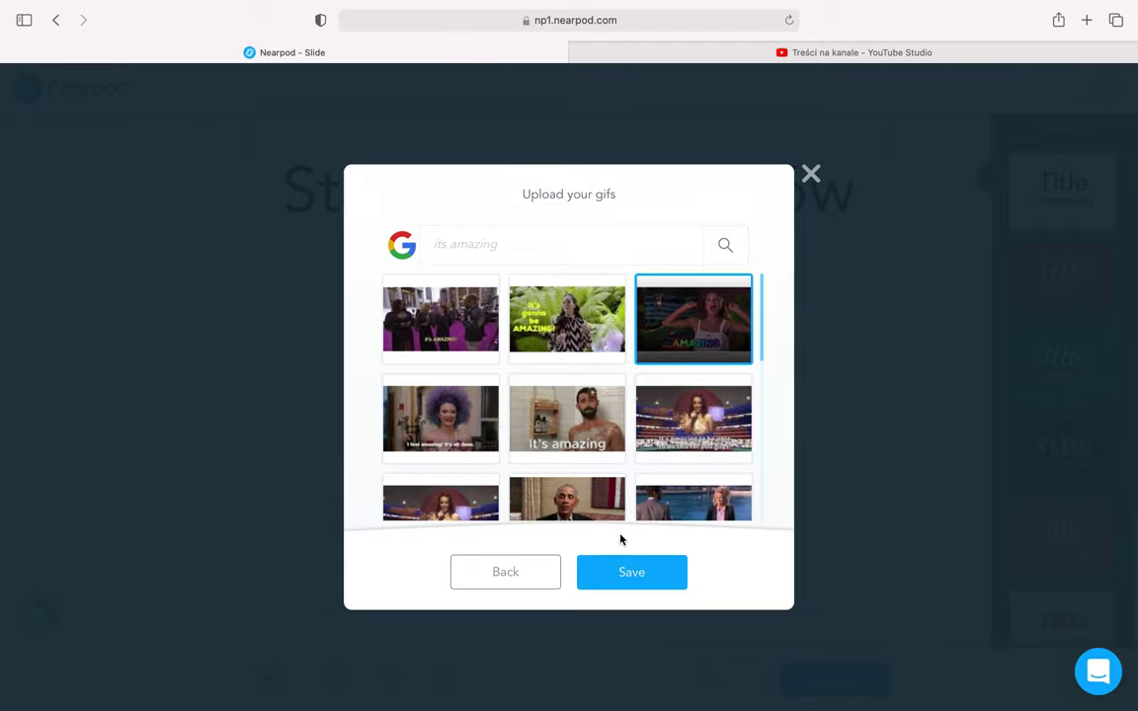
left_click(613, 569)
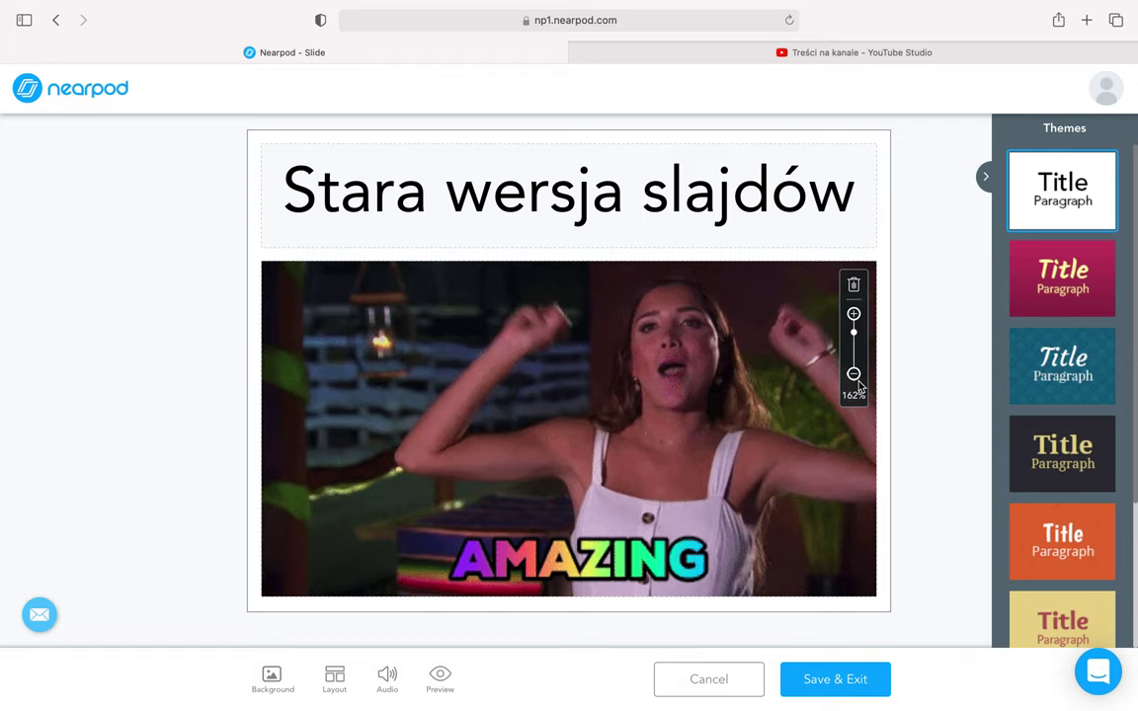
left_click(825, 692)
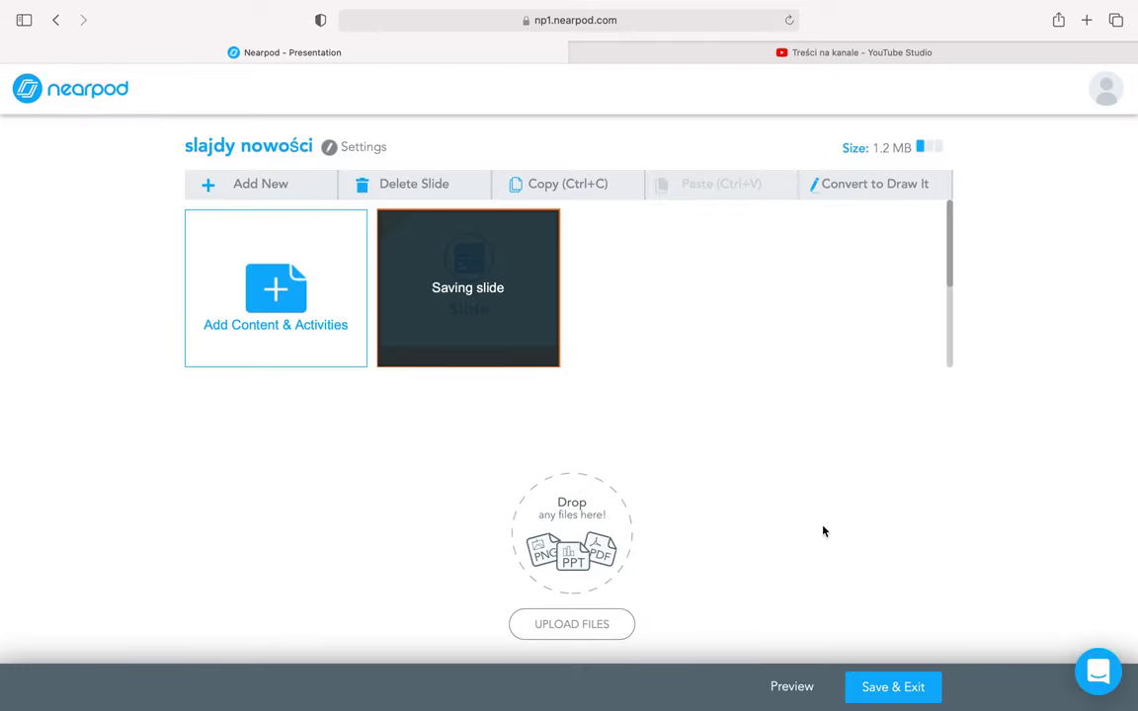
Add a slide of the beta Slides type to the lesson and select its paragraph box.
left_click(277, 303)
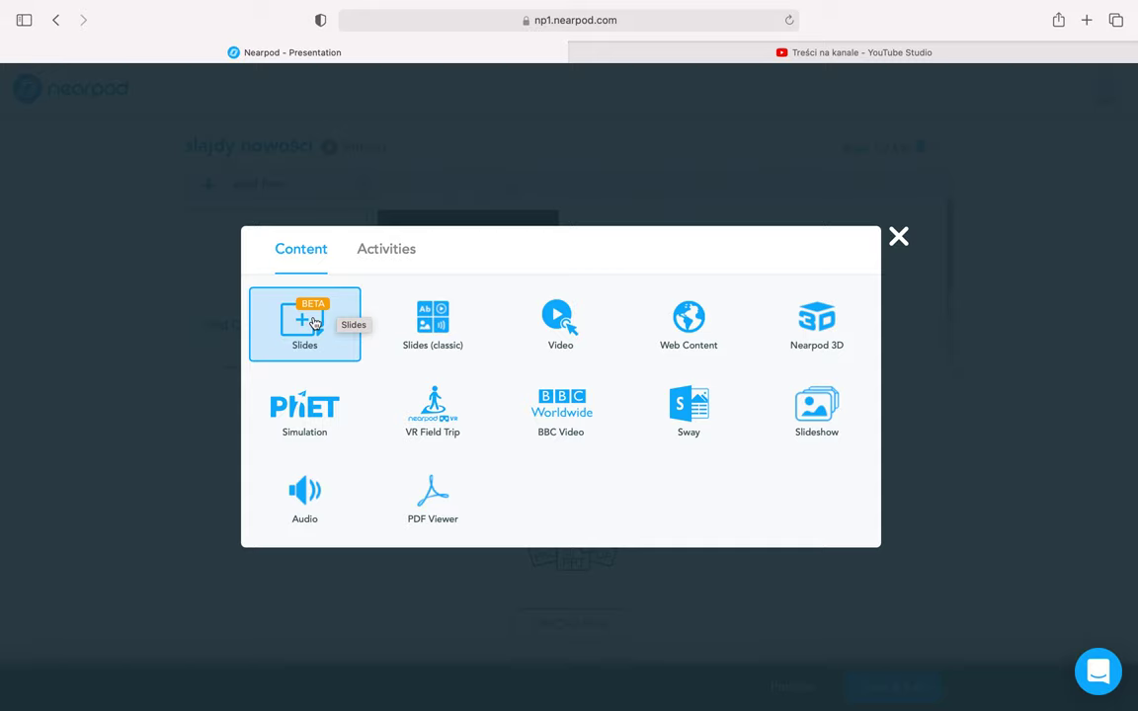
left_click(313, 323)
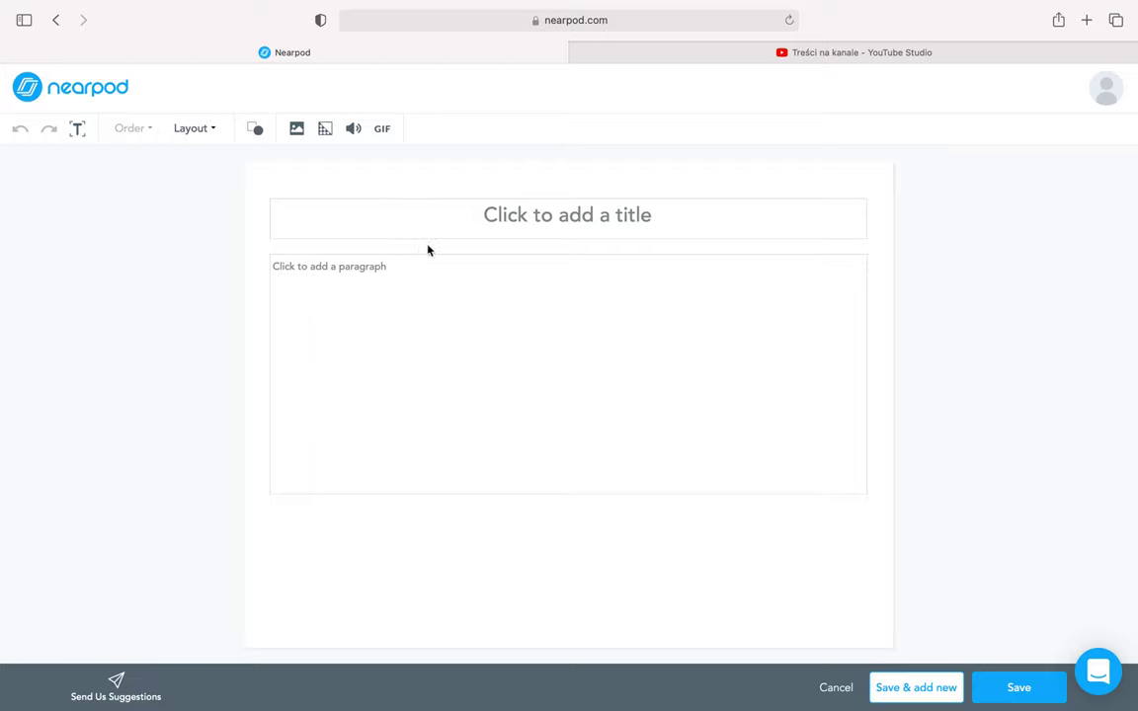
left_click(544, 216)
left_click(455, 356)
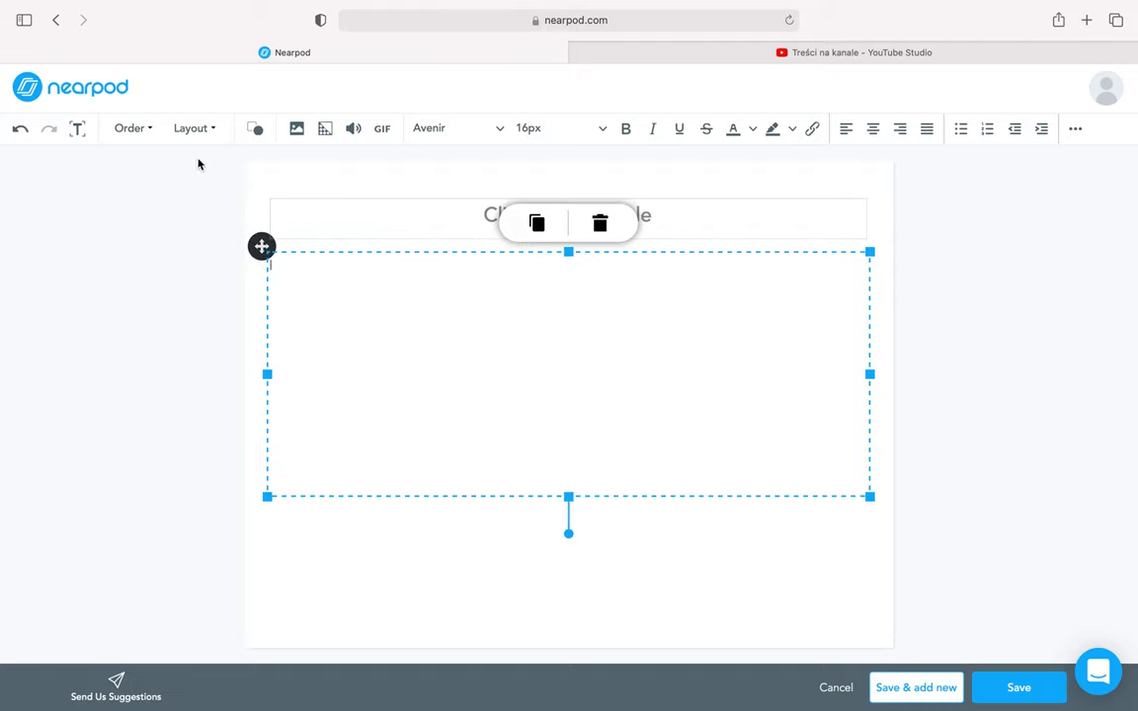
Examine the Order options for sending the paragraph box to the back or bringing it to the front.
left_click(144, 130)
left_click(146, 130)
left_click(145, 130)
mouse_move(134, 128)
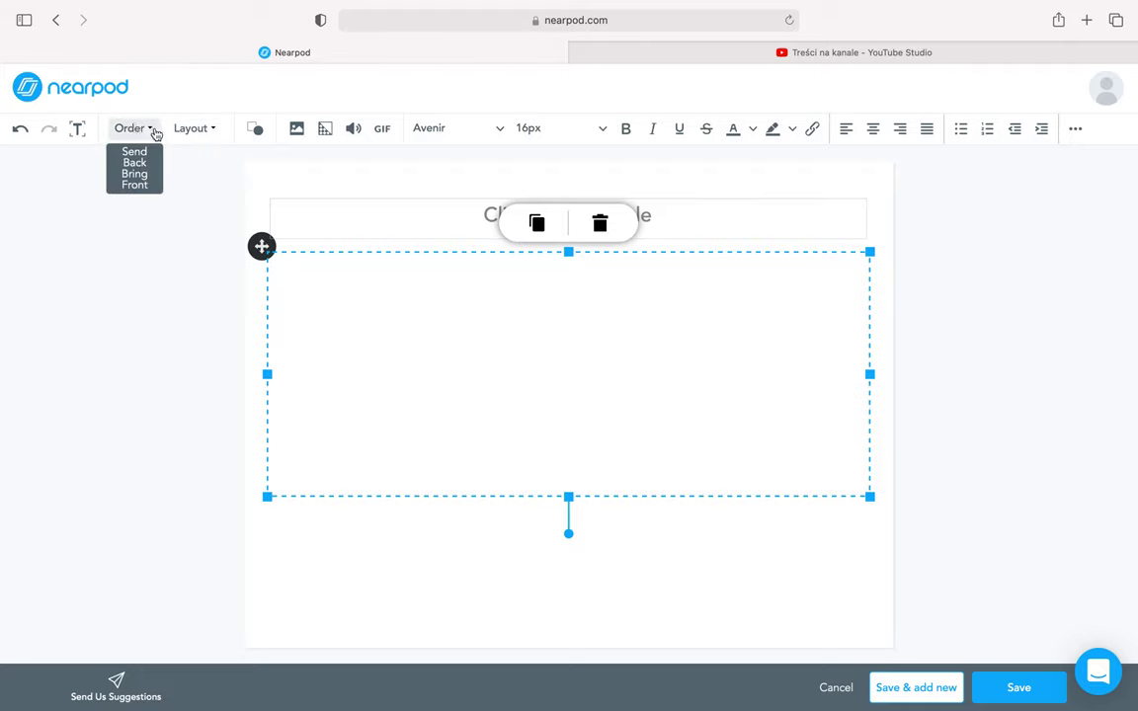
left_click(148, 131)
left_click(144, 136)
left_click(143, 137)
left_click(143, 136)
left_click(137, 174)
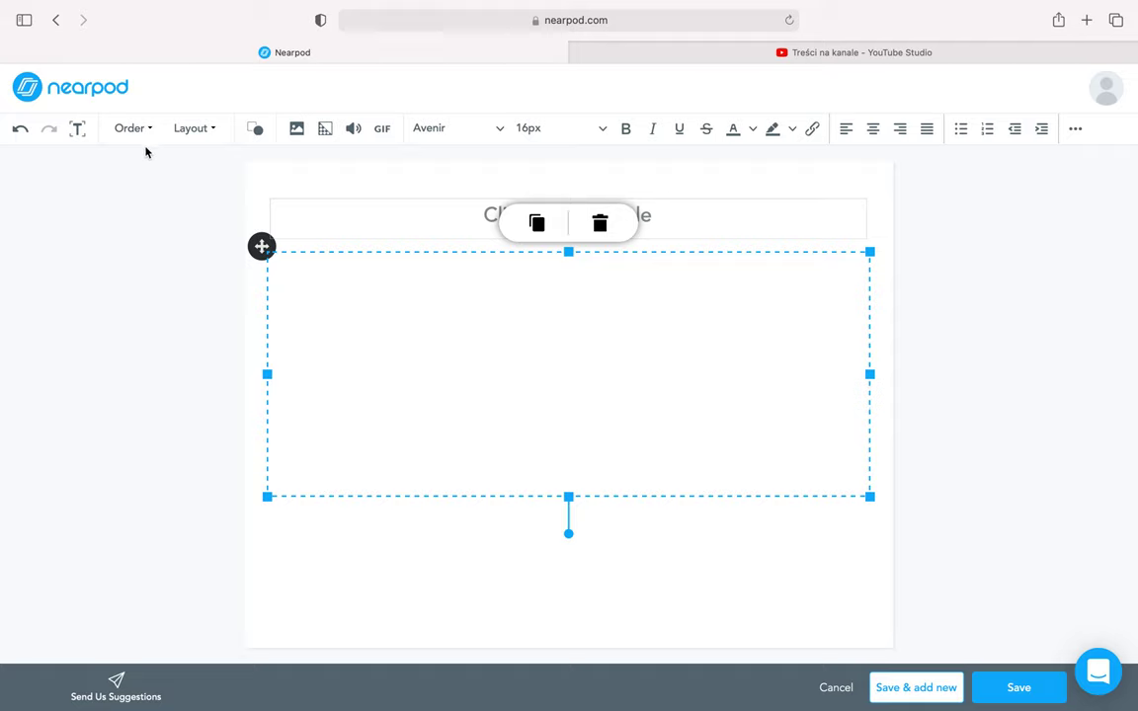
Examine the beta slide's layout, shape, background and GIF options, and open the image upload dialog.
left_click(215, 132)
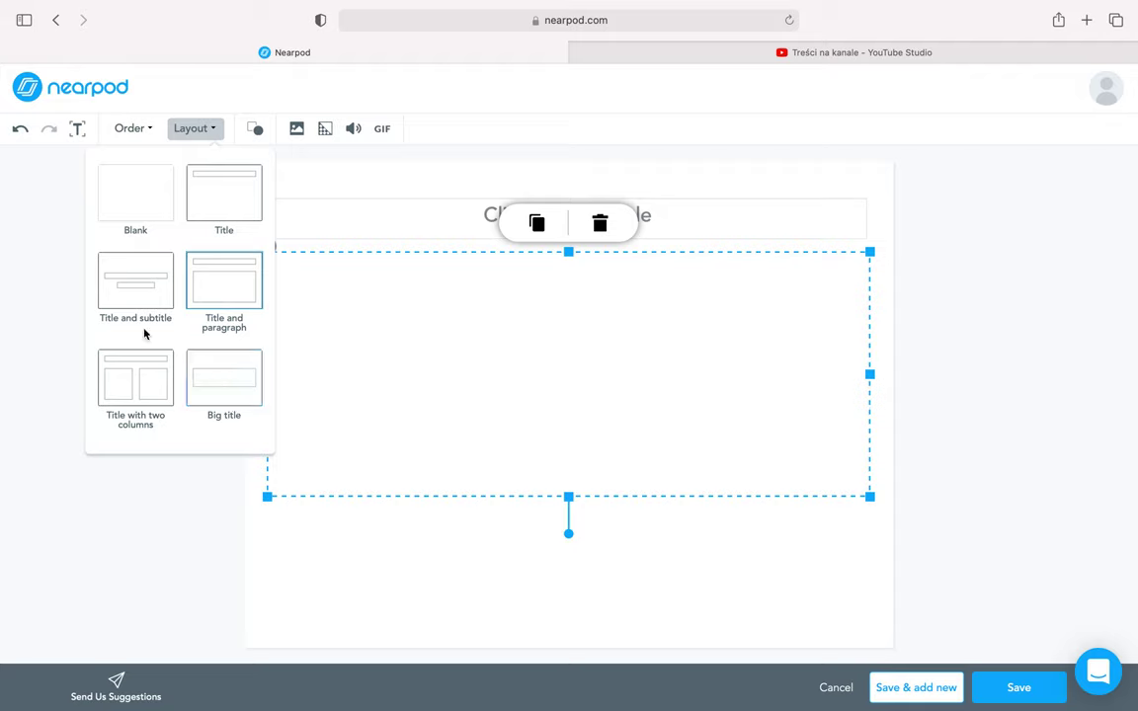
left_click(297, 165)
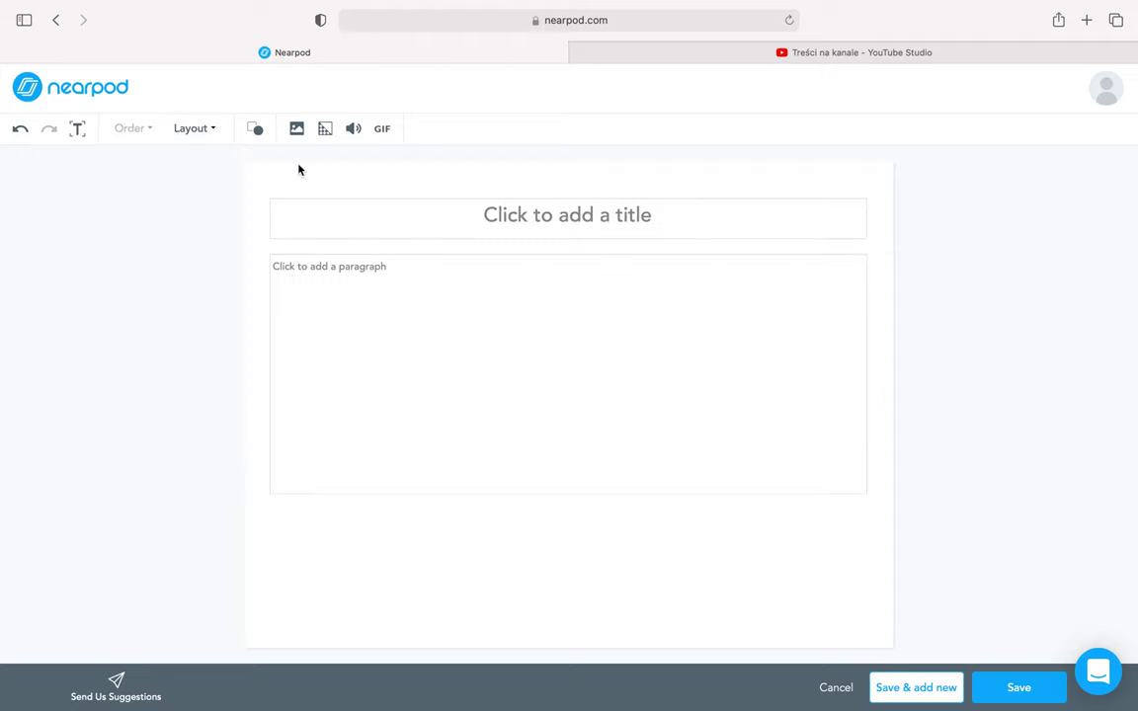
left_click(254, 132)
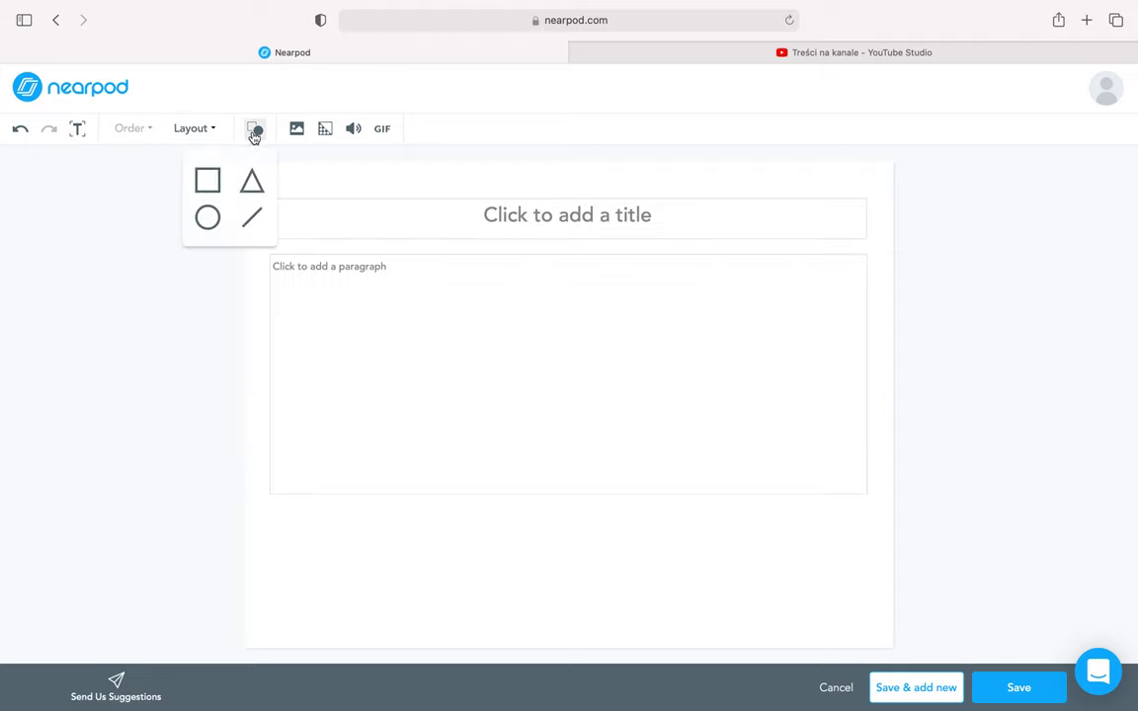
left_click(296, 130)
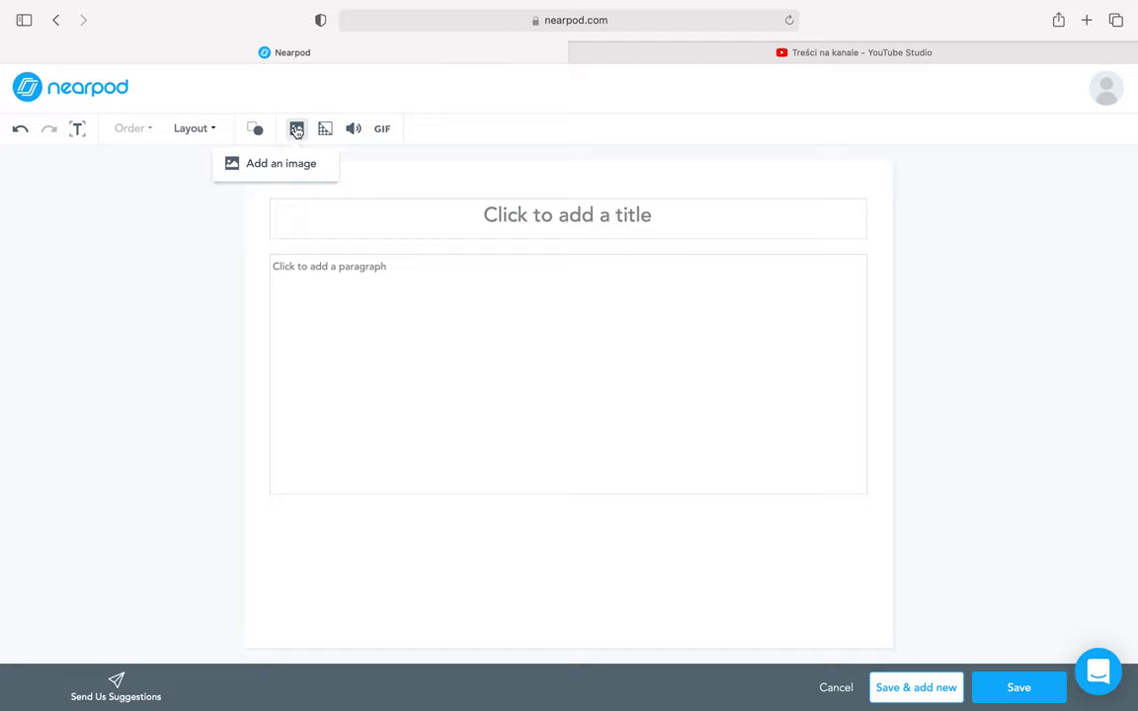
left_click(324, 131)
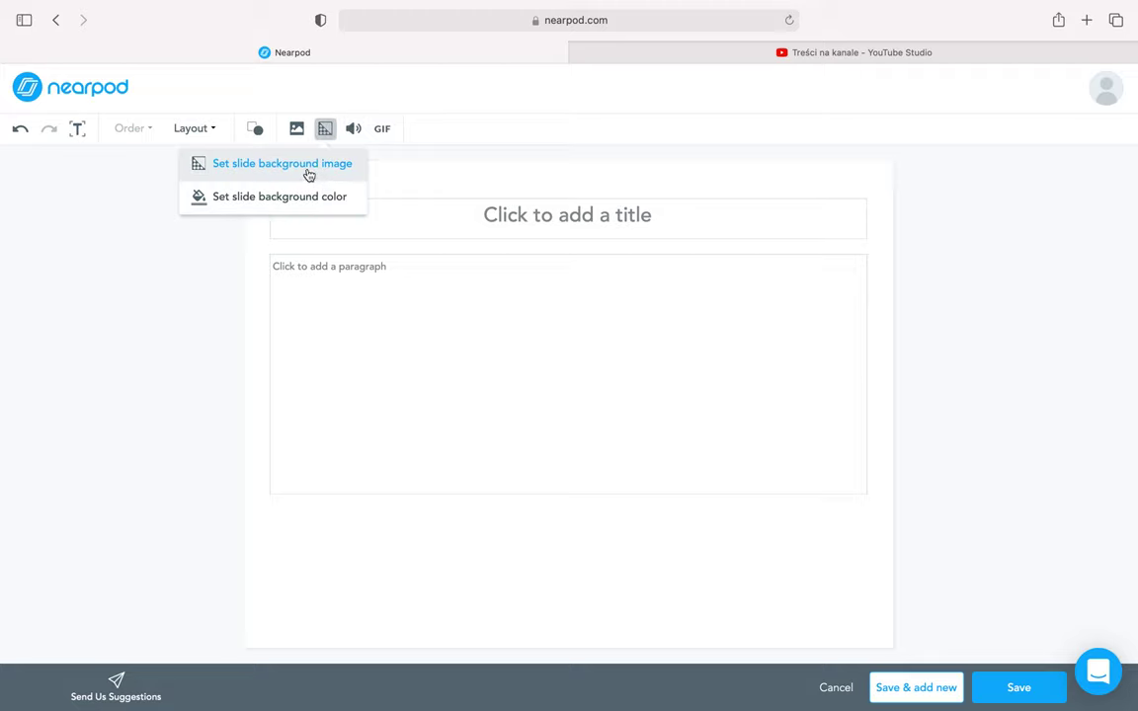
left_click(387, 133)
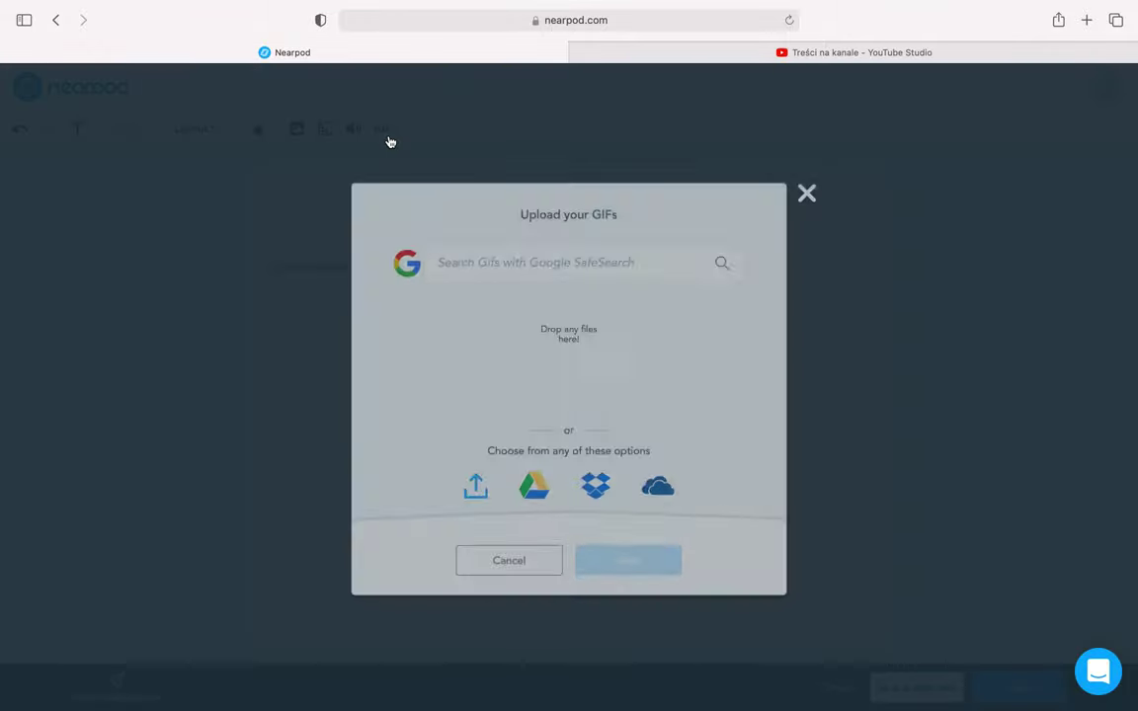
left_click(816, 187)
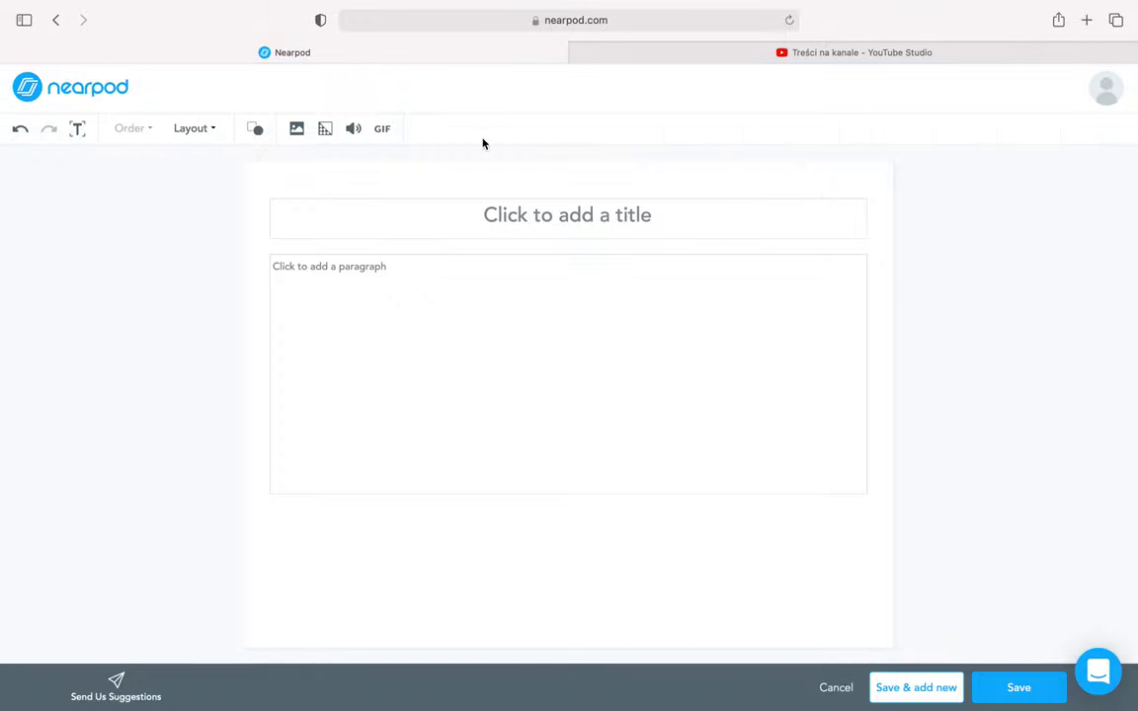
left_click(299, 131)
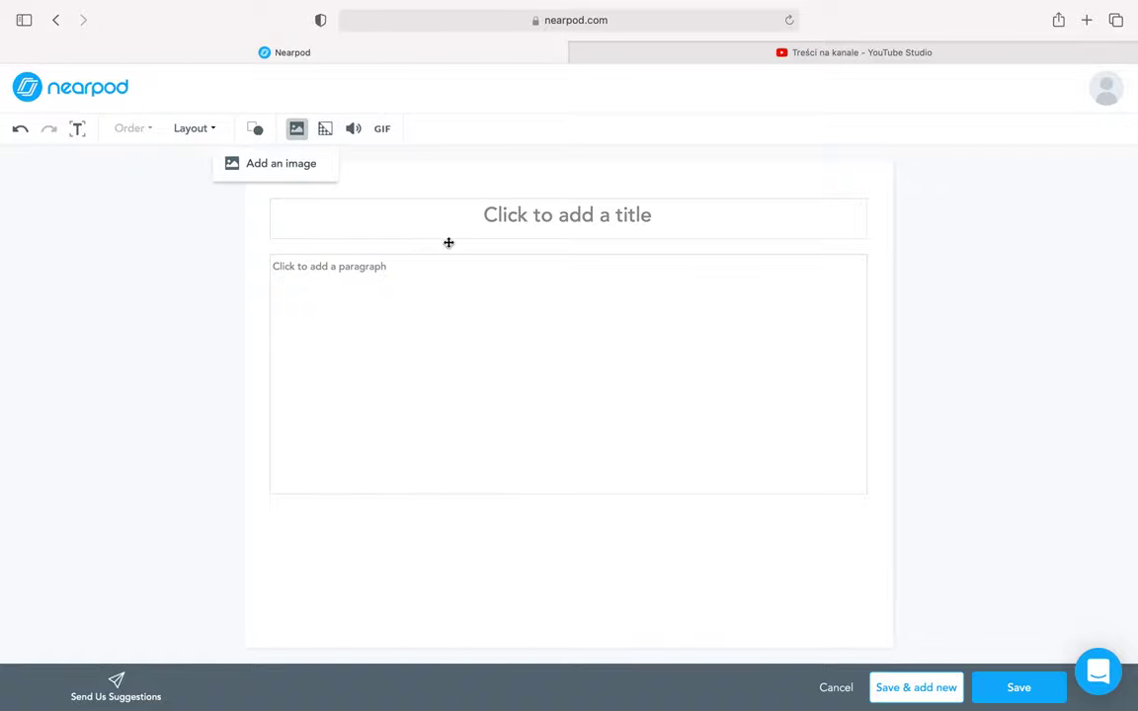
left_click(278, 165)
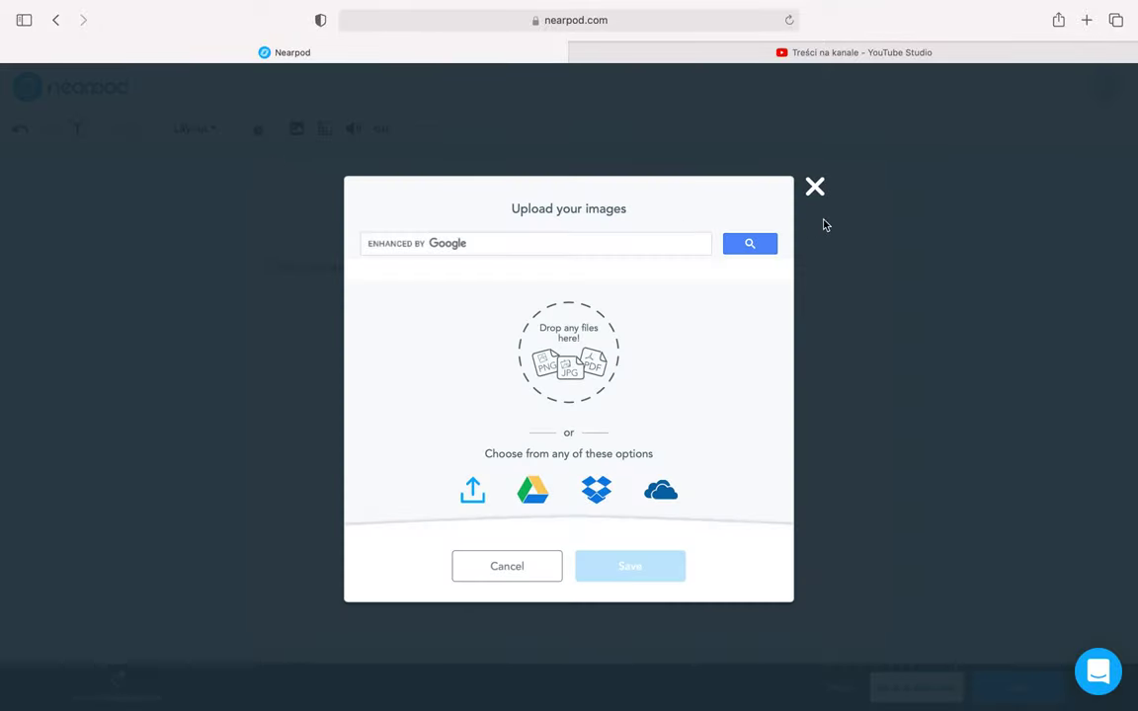
Close the image upload dialog and enter "nowe slajdy" as the slide title at 56px.
left_click(815, 188)
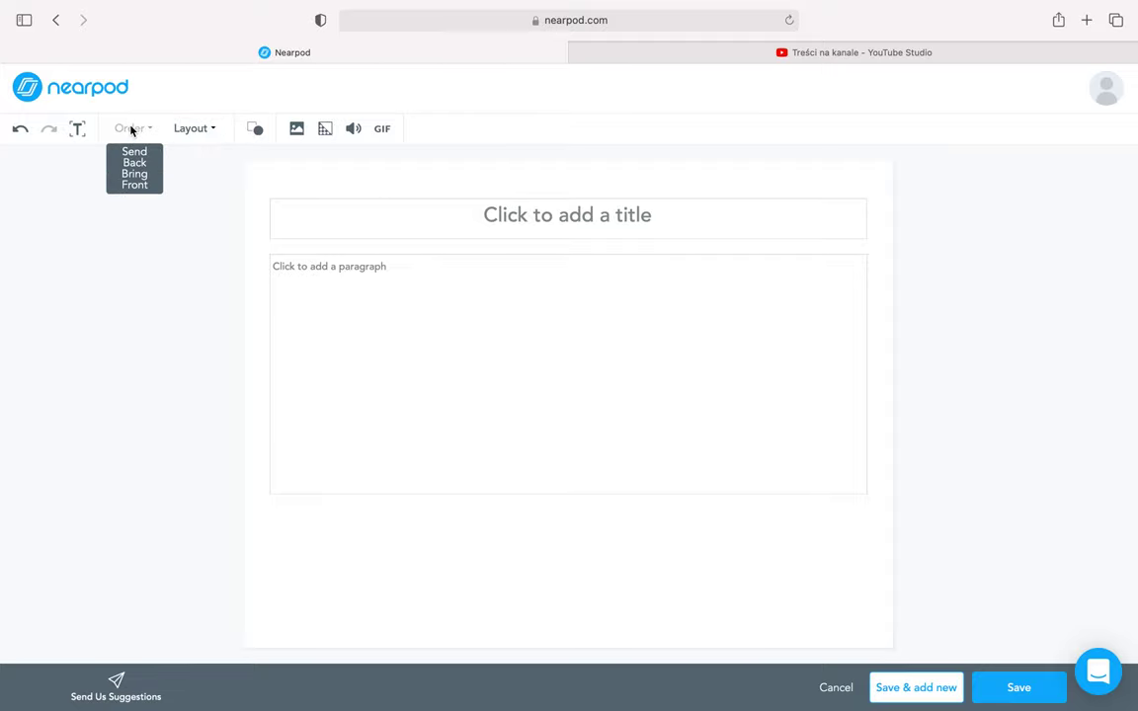
left_click(348, 259)
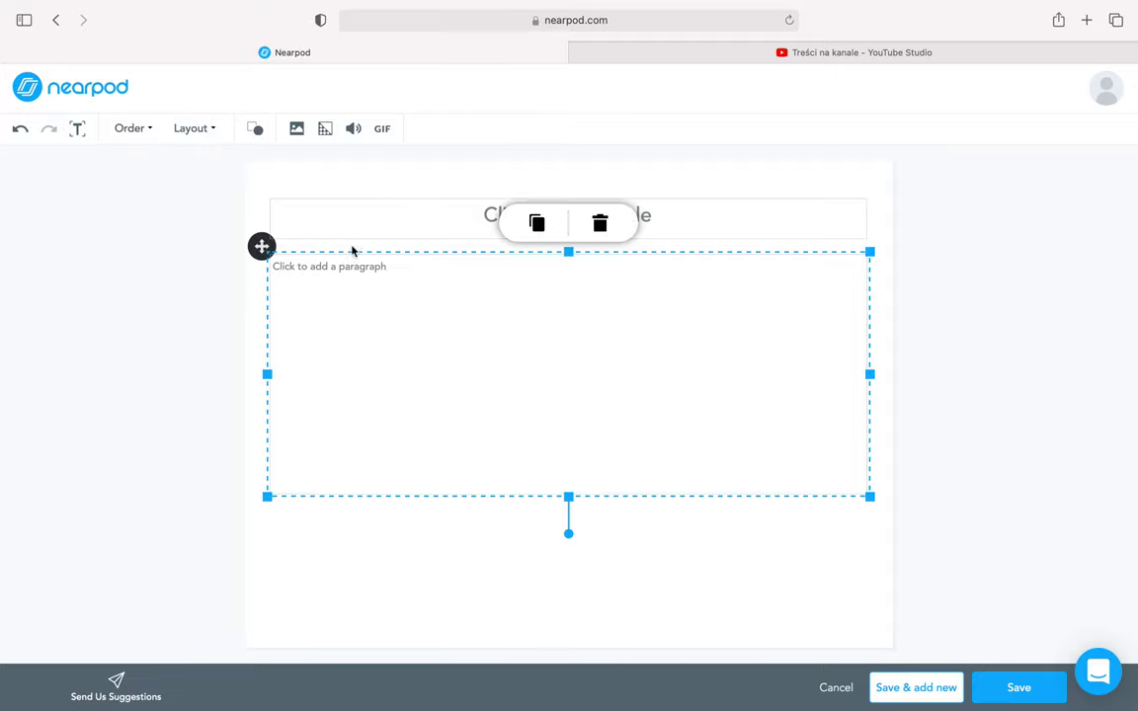
left_click(368, 207)
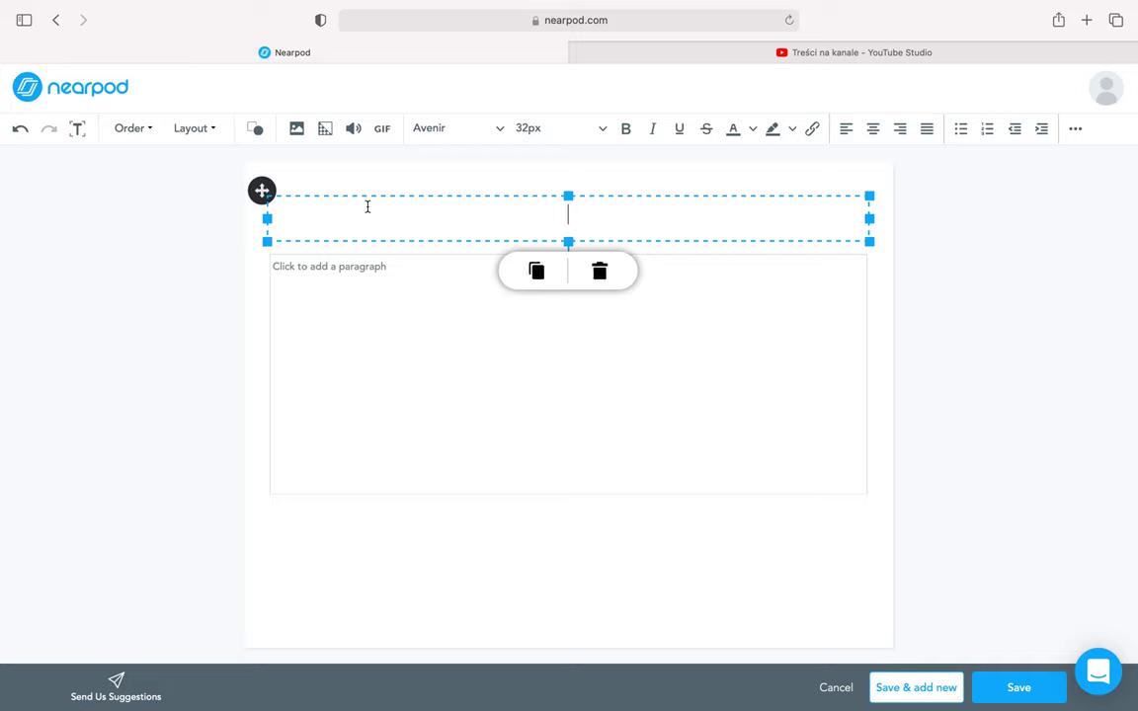
left_click(430, 293)
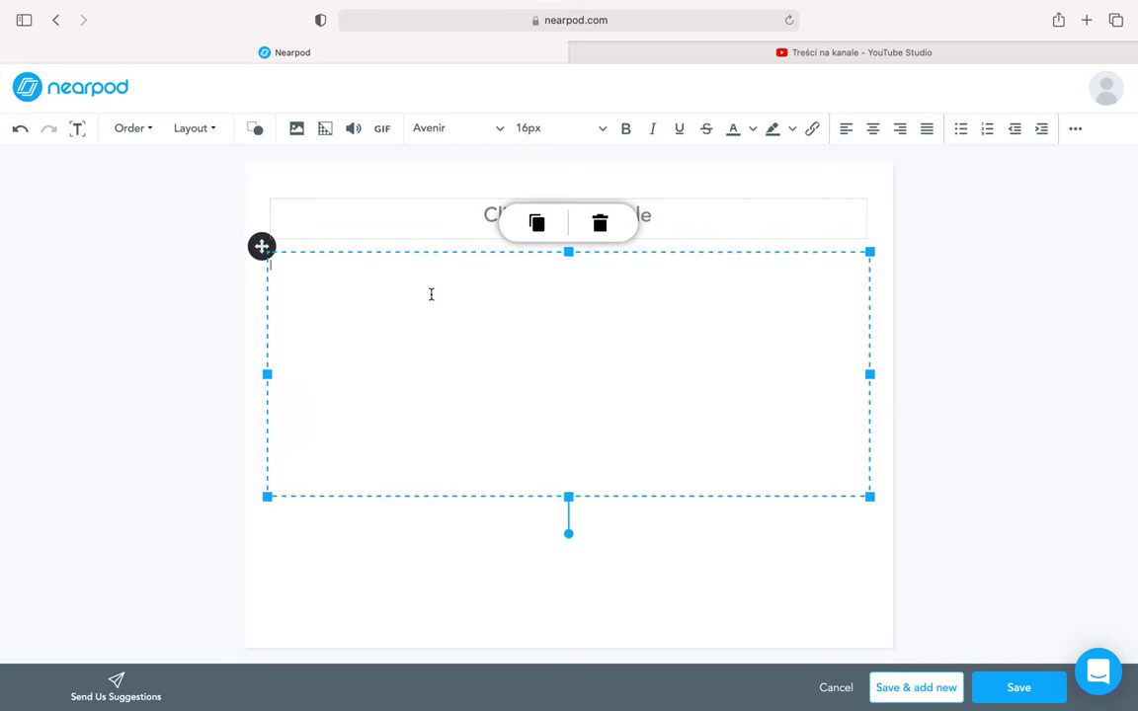
left_click(446, 231)
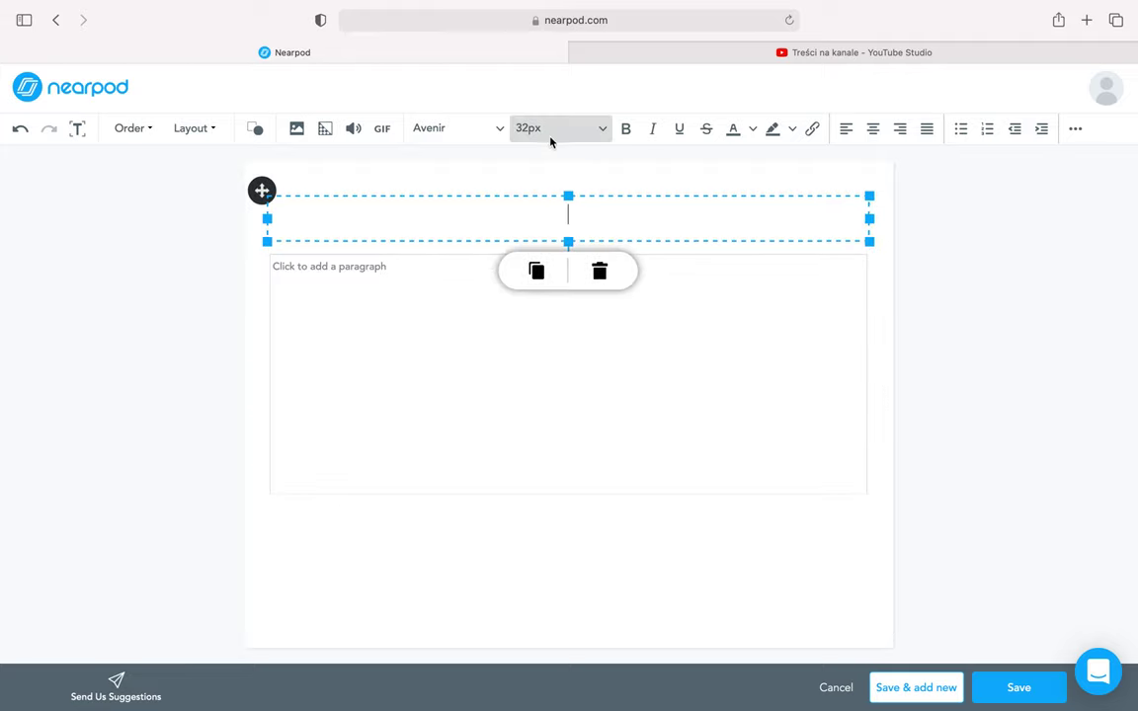
left_click(585, 138)
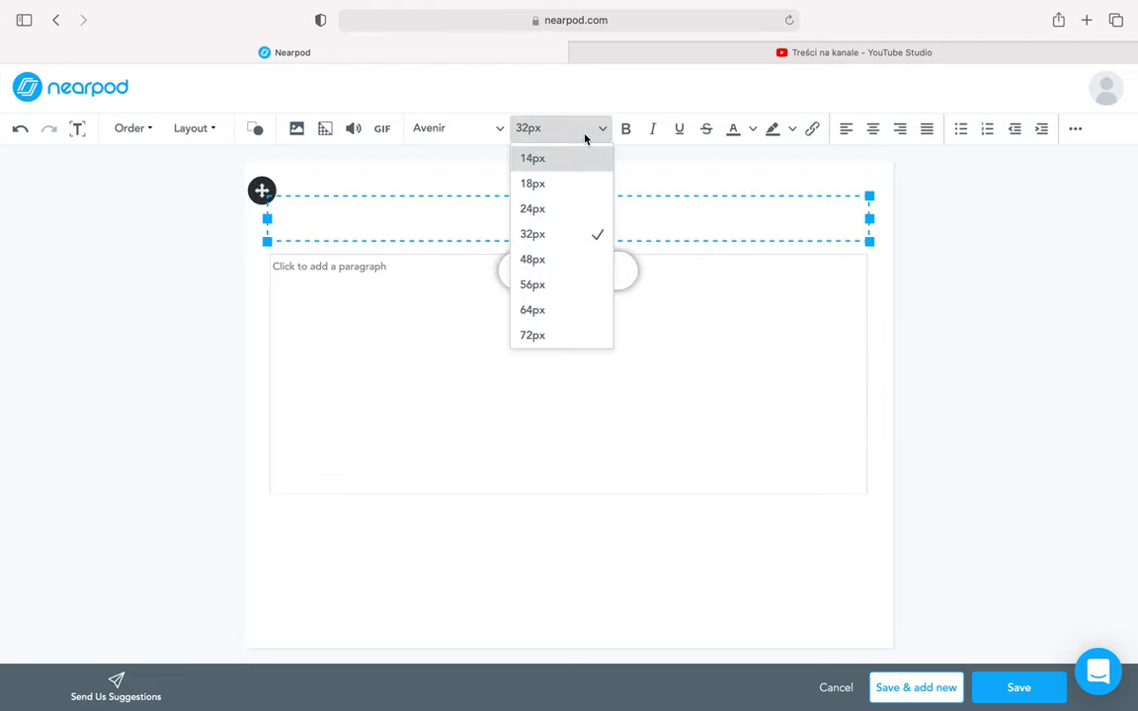
left_click(557, 286)
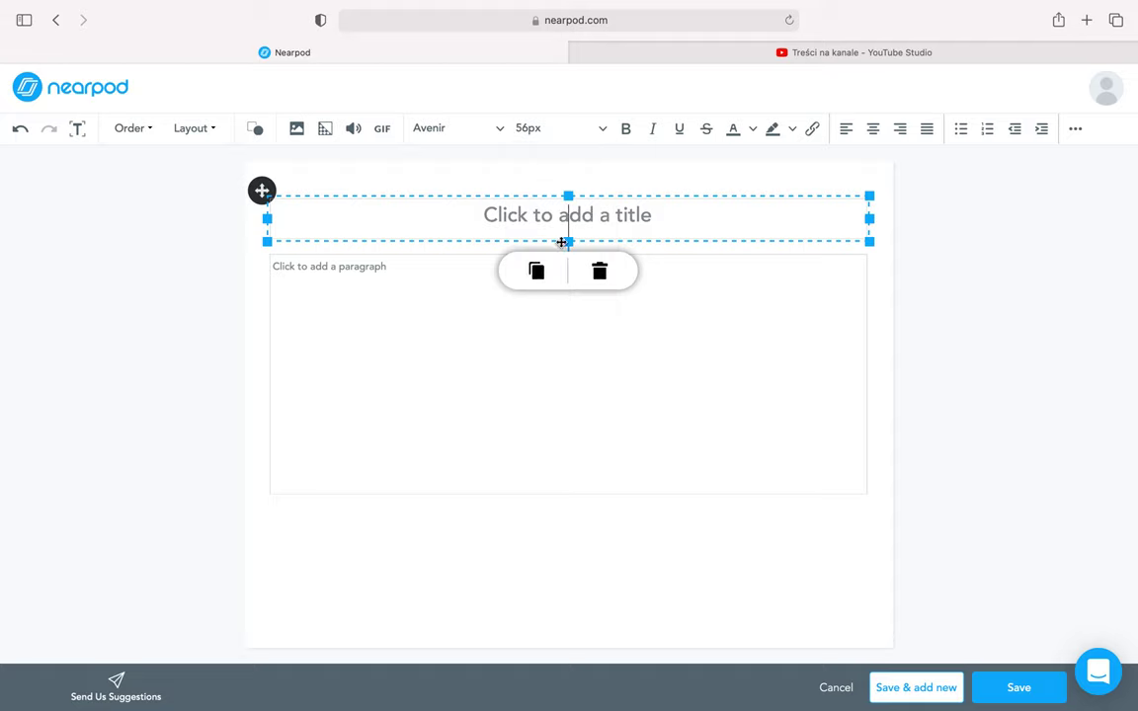
type("nowe ")
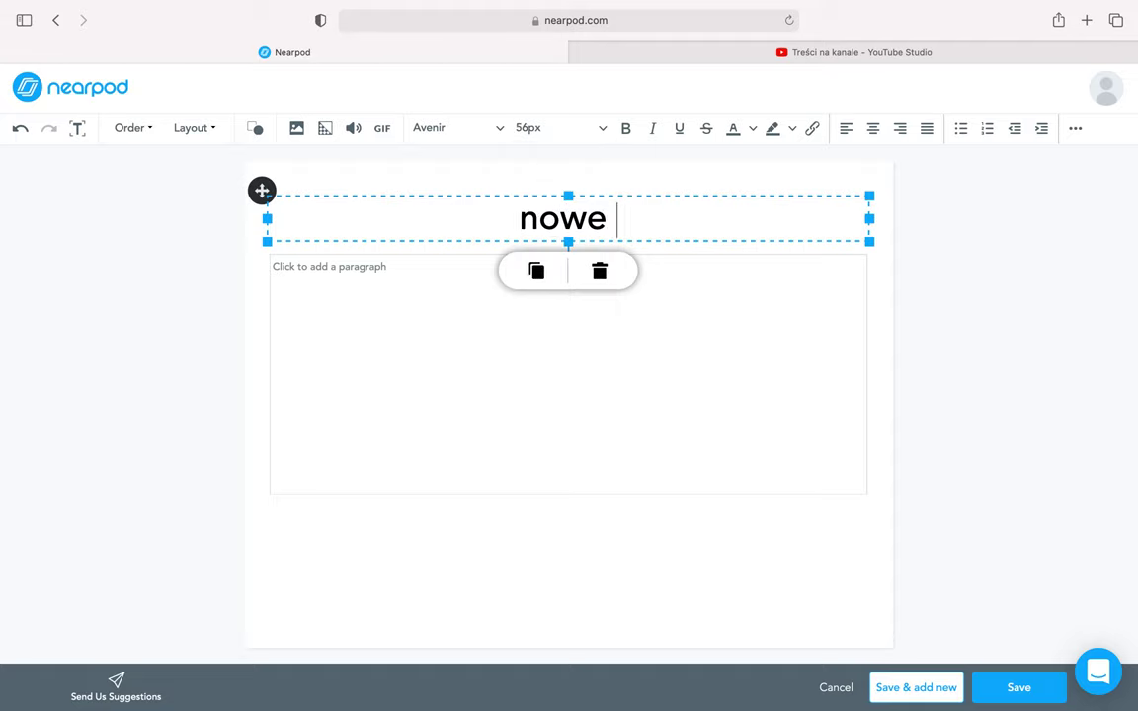
type("slajdy")
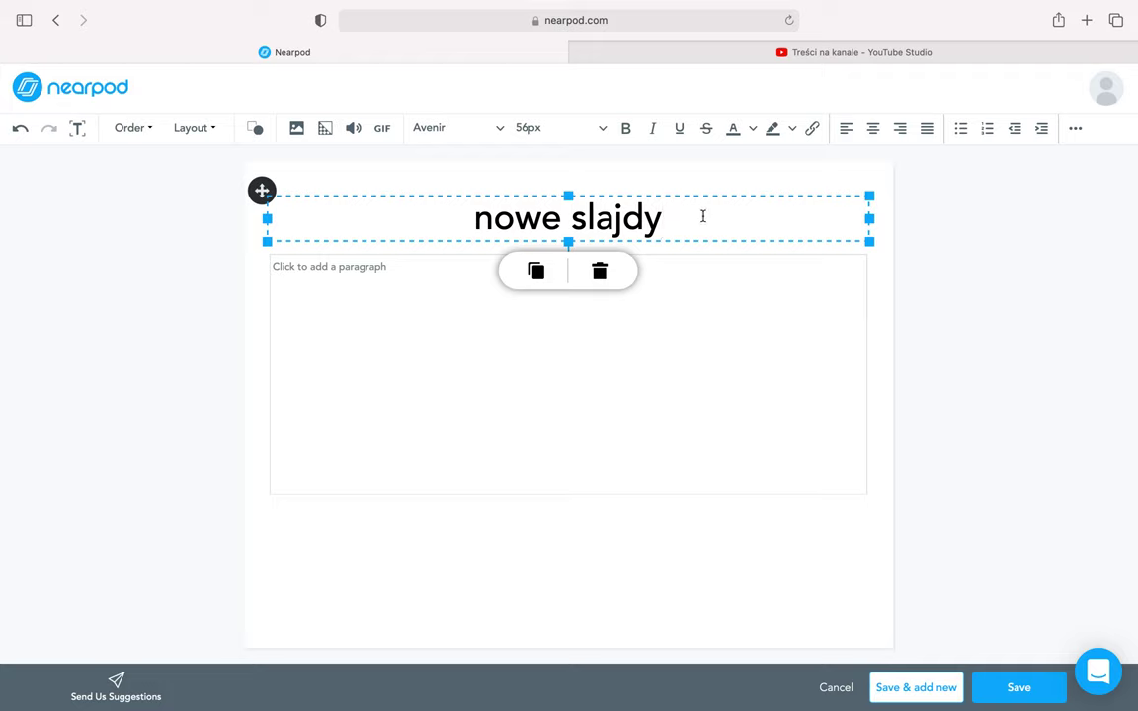
Make the title text bold in the Comfortaa font and try a 72px text size.
left_click_drag(708, 208, 448, 222)
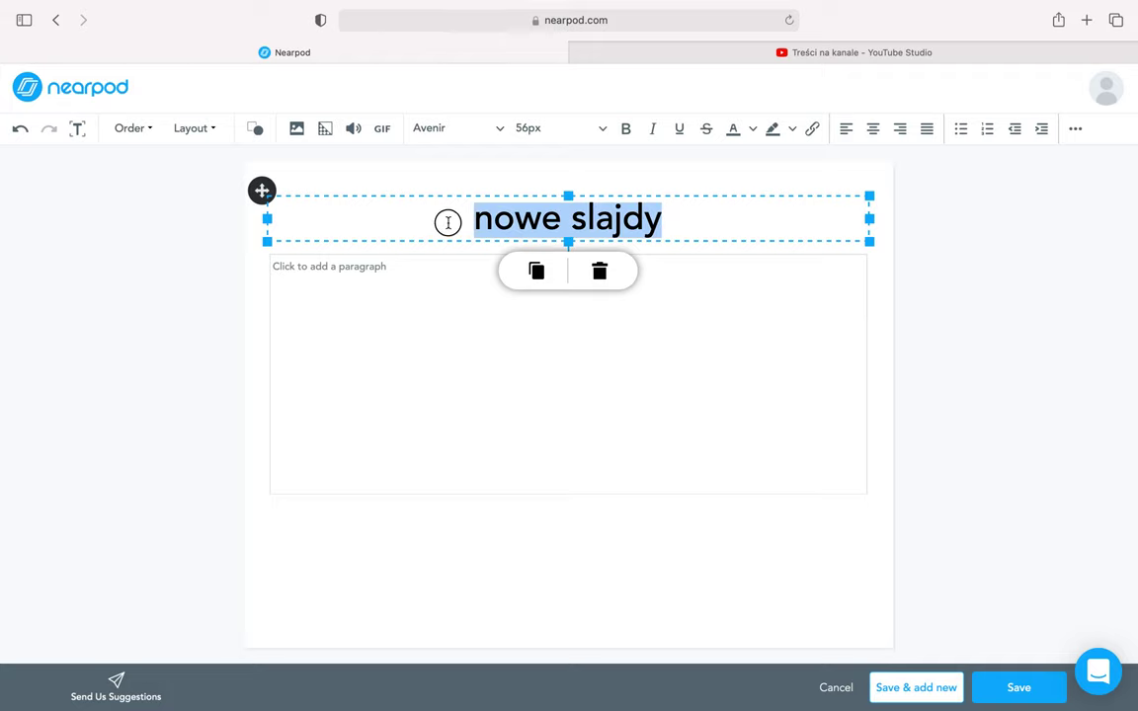
left_click(627, 129)
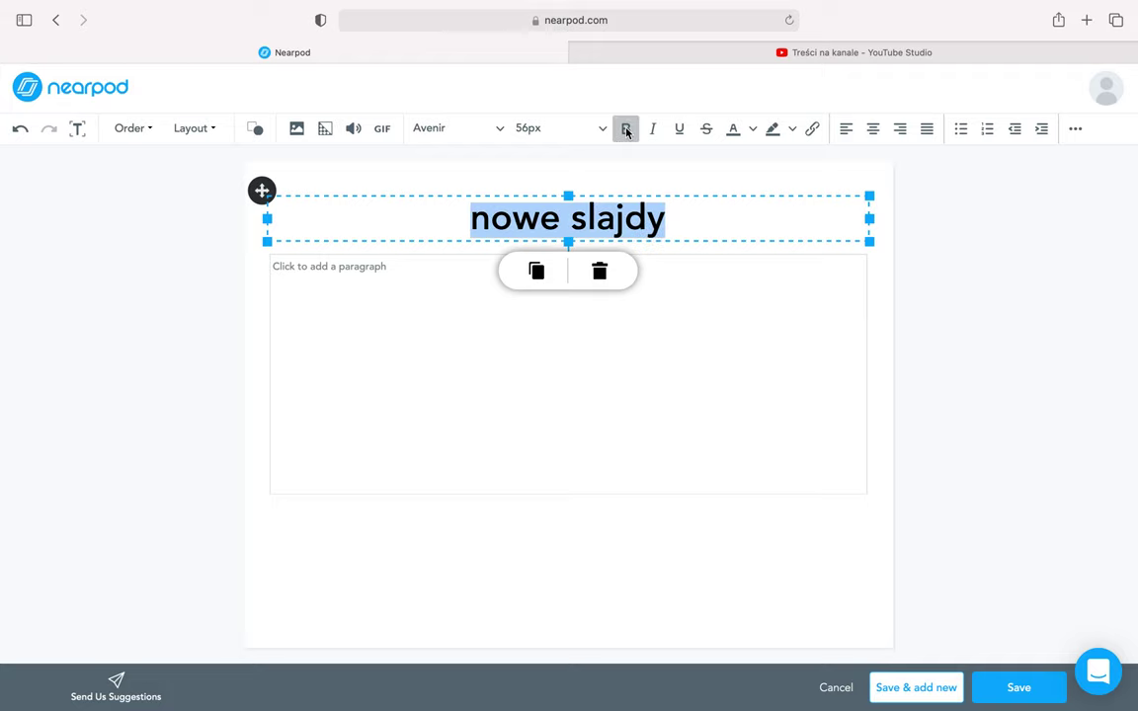
left_click(476, 126)
left_click(465, 213)
left_click(490, 133)
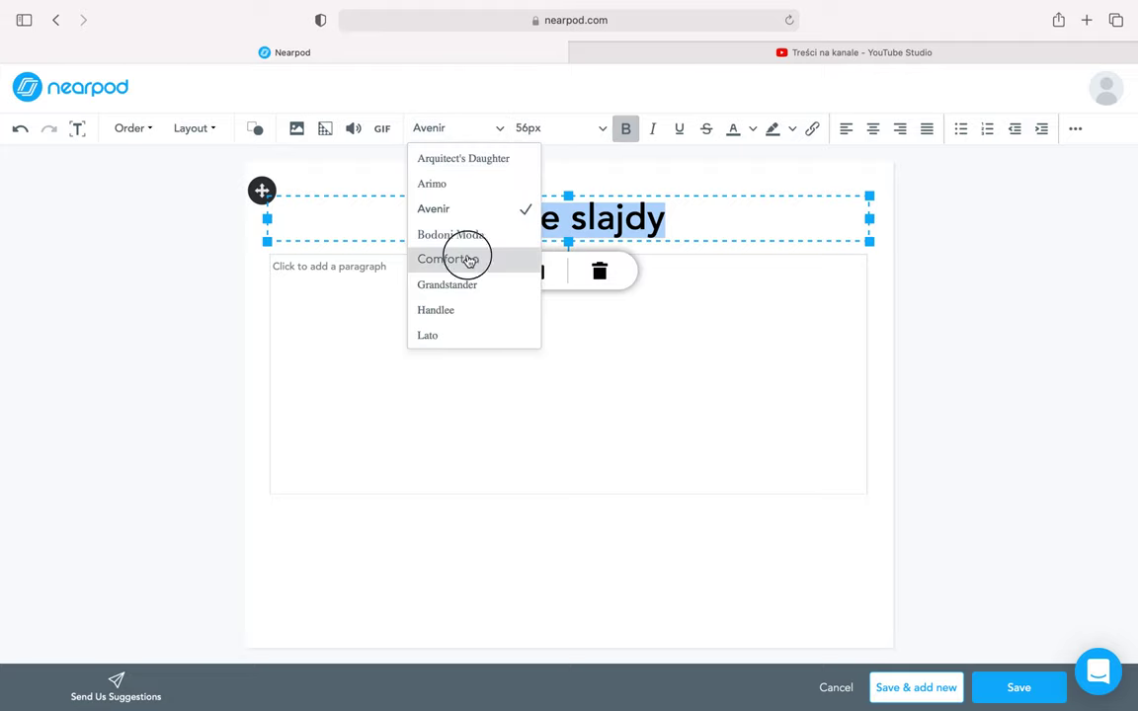
left_click(465, 257)
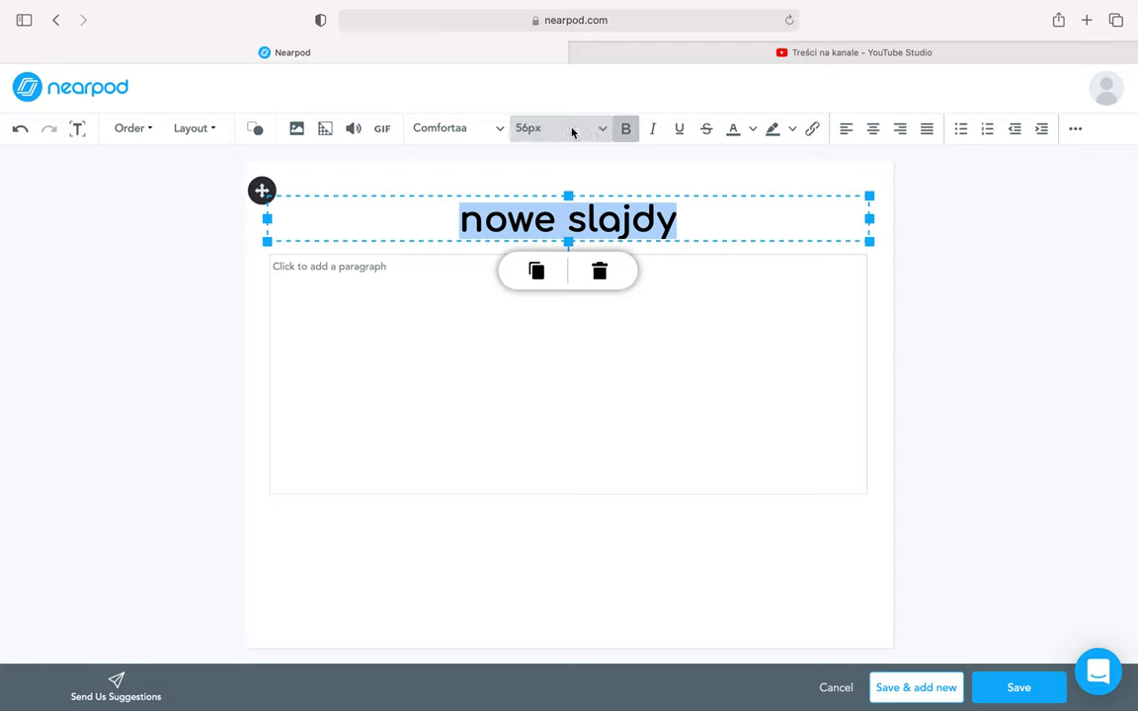
left_click(602, 130)
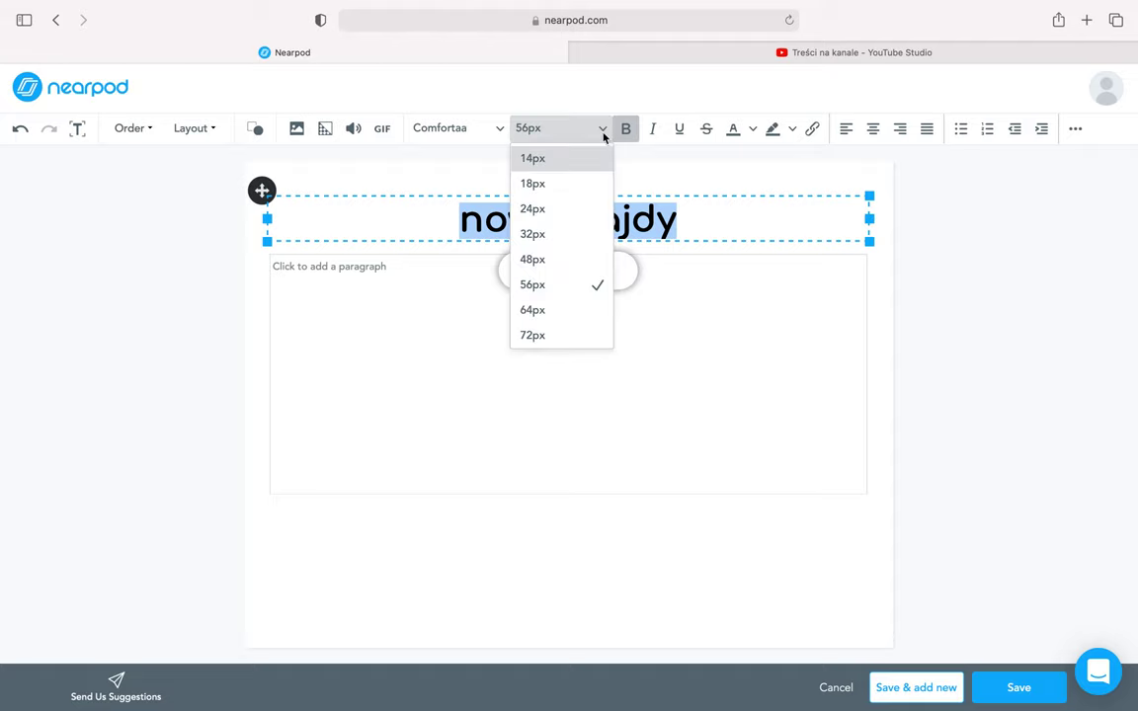
left_click(559, 333)
Make the title box taller to fit its text and move it slightly up on the slide.
left_click(571, 238)
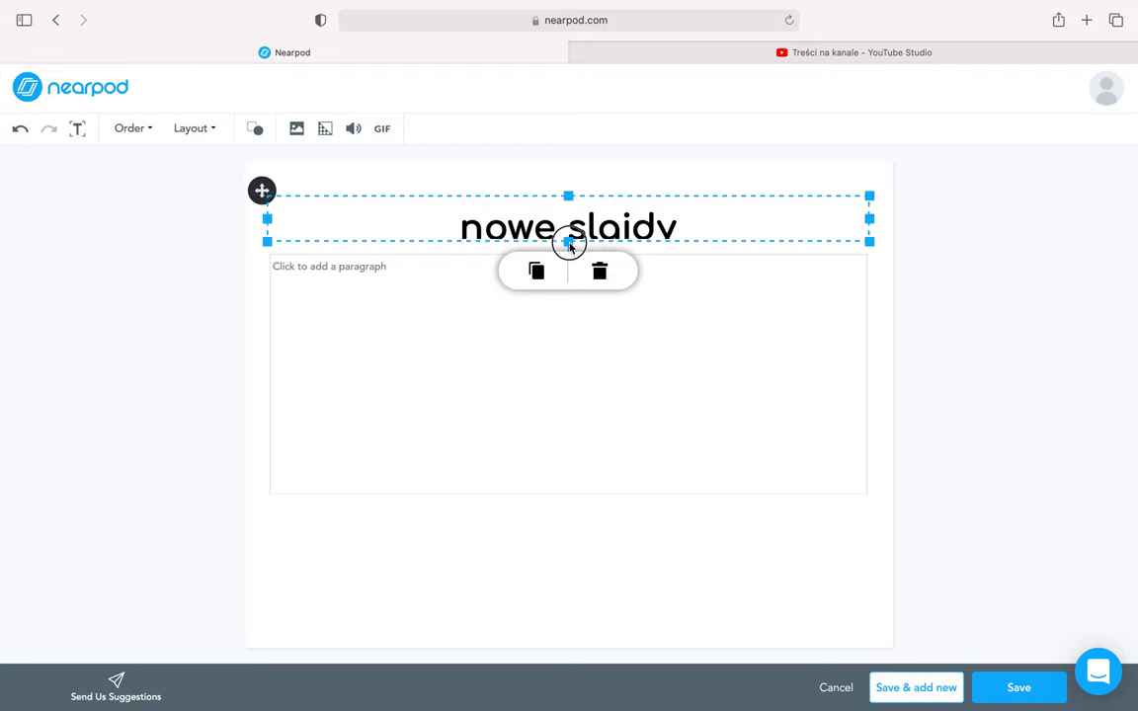
left_click(423, 277)
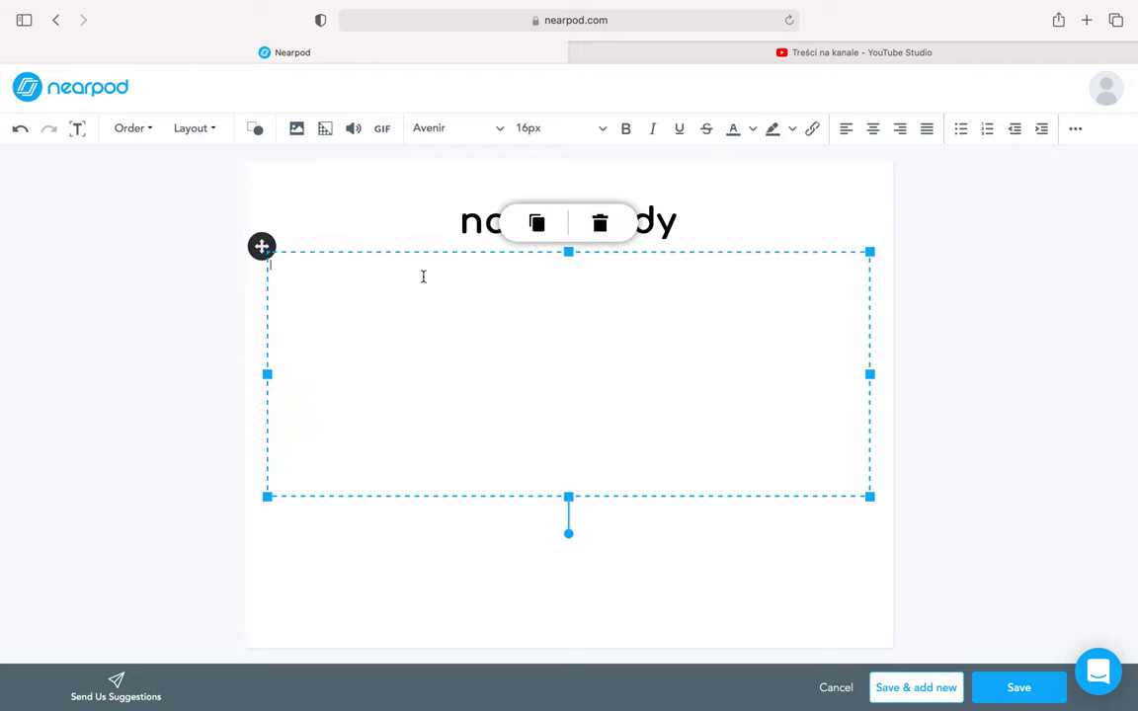
left_click(476, 215)
mouse_move(268, 243)
left_mouse_down()
mouse_move(282, 307)
mouse_move(284, 253)
left_mouse_up()
mouse_move(360, 195)
left_mouse_down()
mouse_move(351, 188)
mouse_move(347, 276)
mouse_move(392, 338)
mouse_move(365, 186)
mouse_move(343, 187)
mouse_move(353, 185)
left_mouse_up()
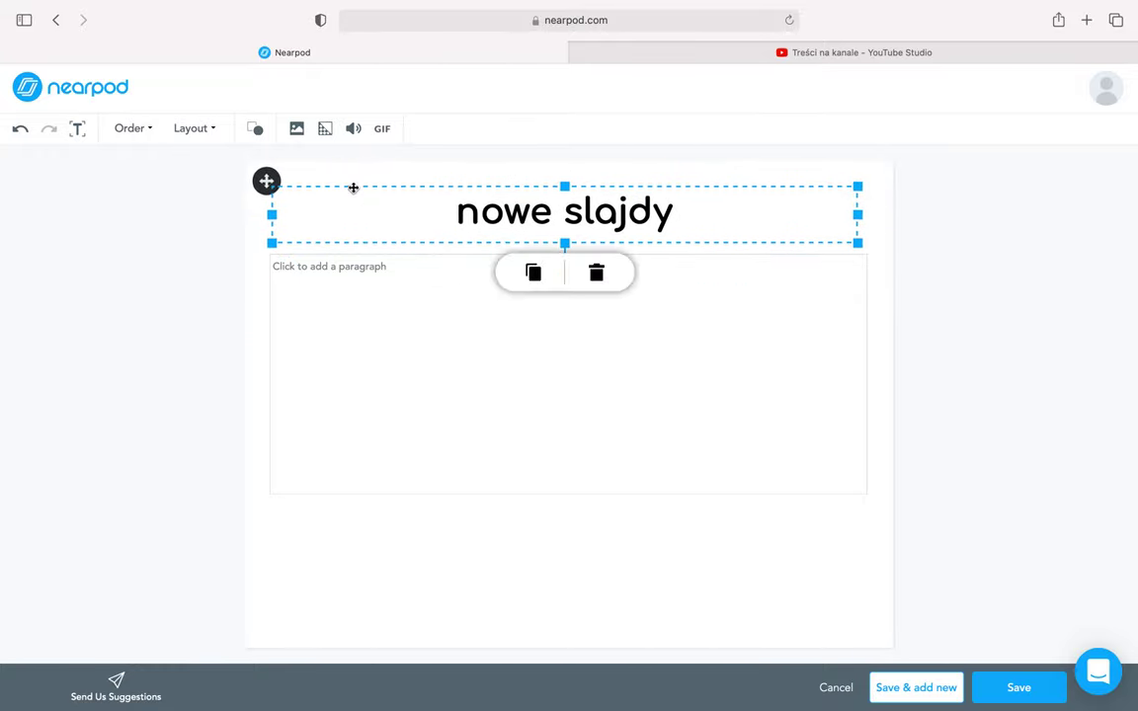
left_click(431, 334)
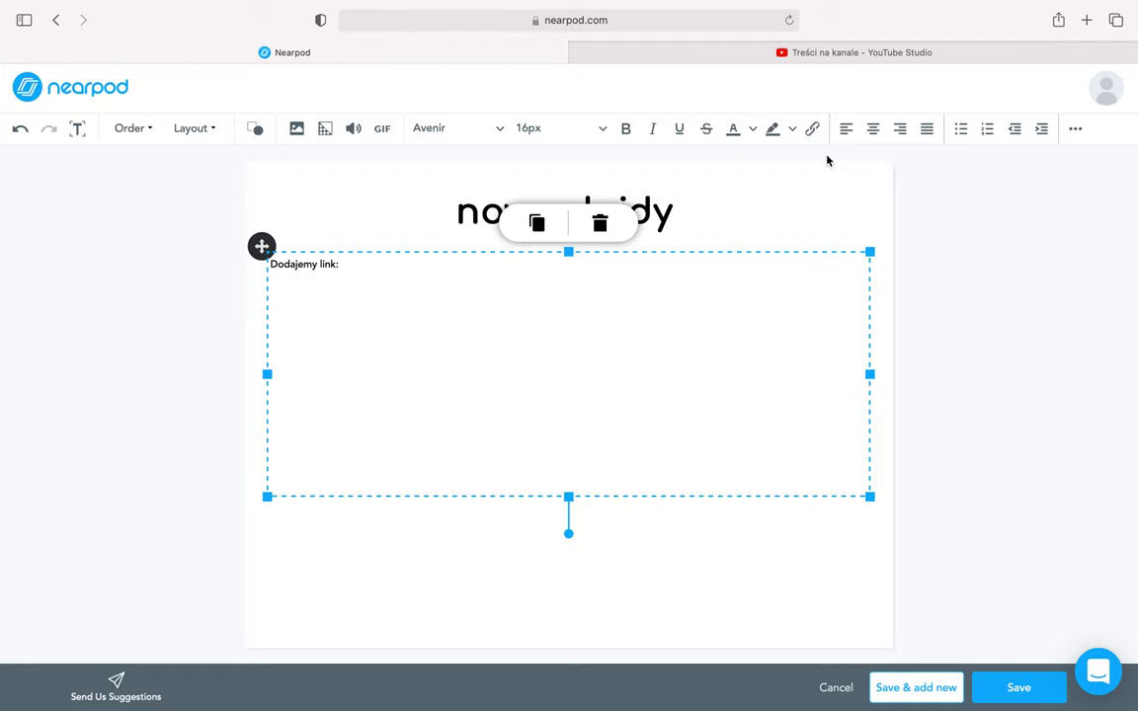
left_click(812, 129)
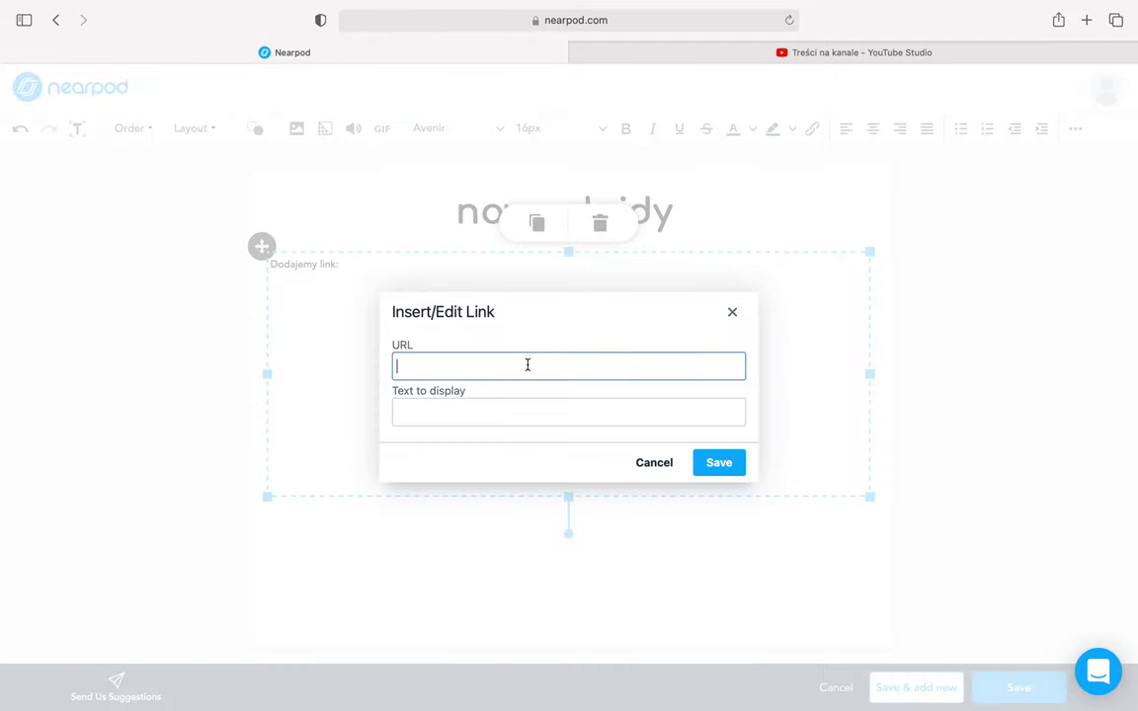
type("www.spielgrzymow")
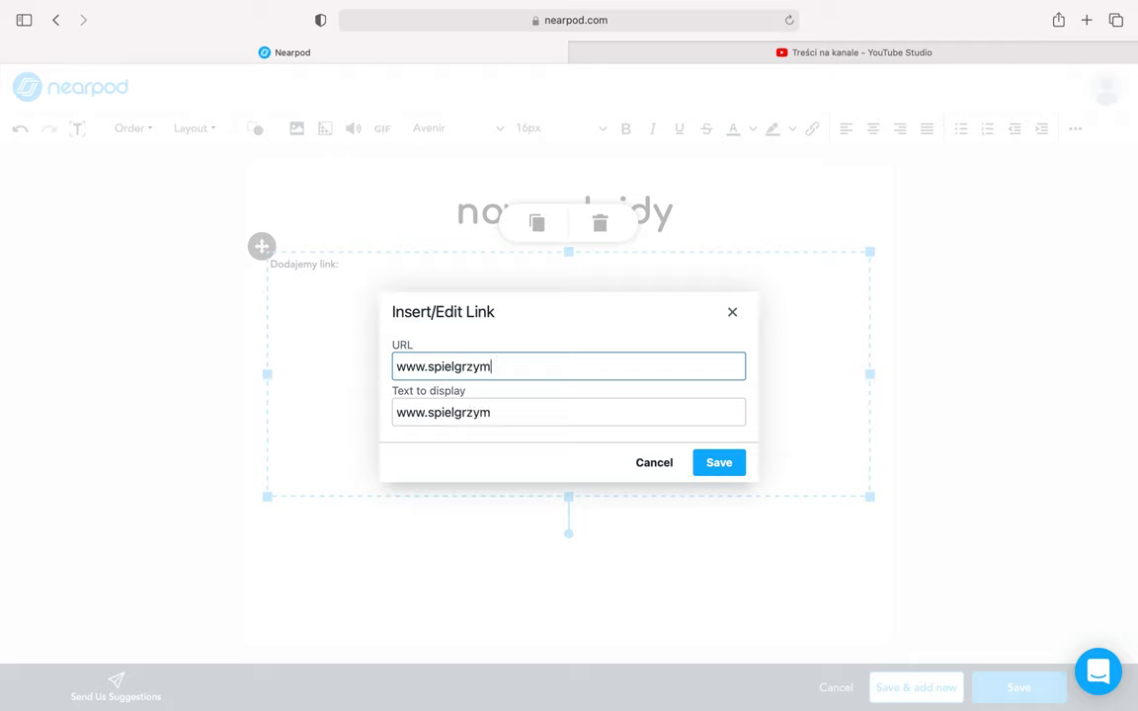
key("BackSpace")
key("BackSpace")
key("BackSpace")
key("BackSpace")
key("BackSpace")
key("BackSpace")
key("BackSpace")
key("BackSpace")
key("BackSpace")
key("BackSpace")
type("wakelet.com")
left_click_drag(571, 410, 391, 414)
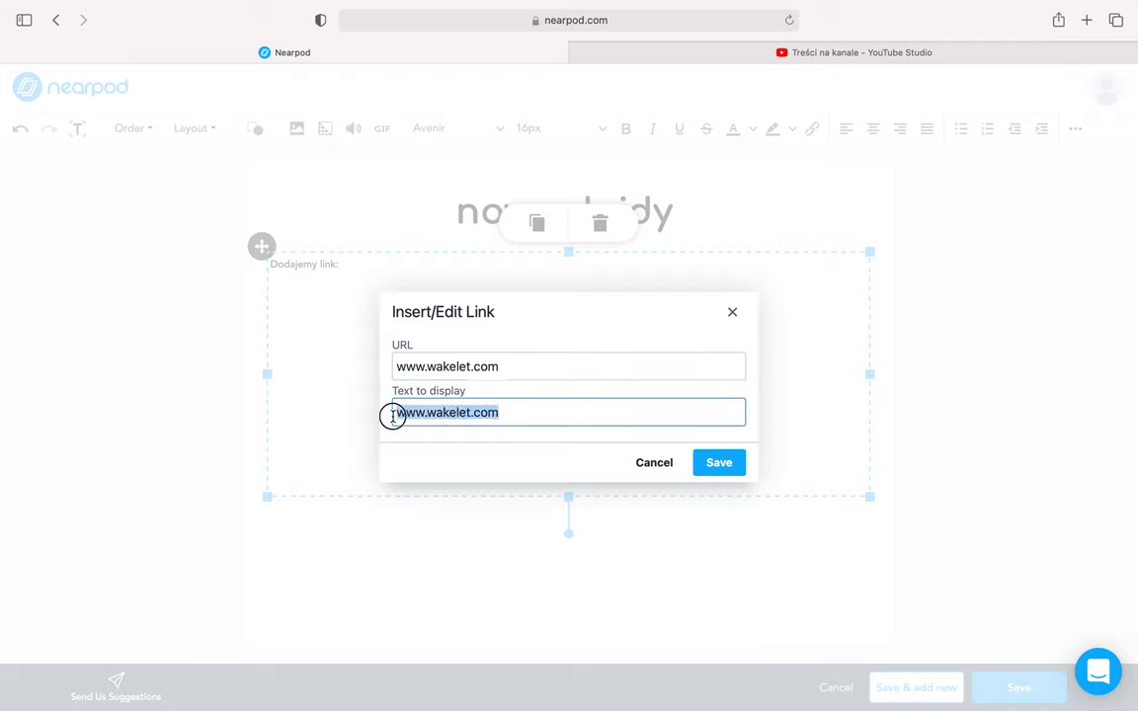
type("WAKELET")
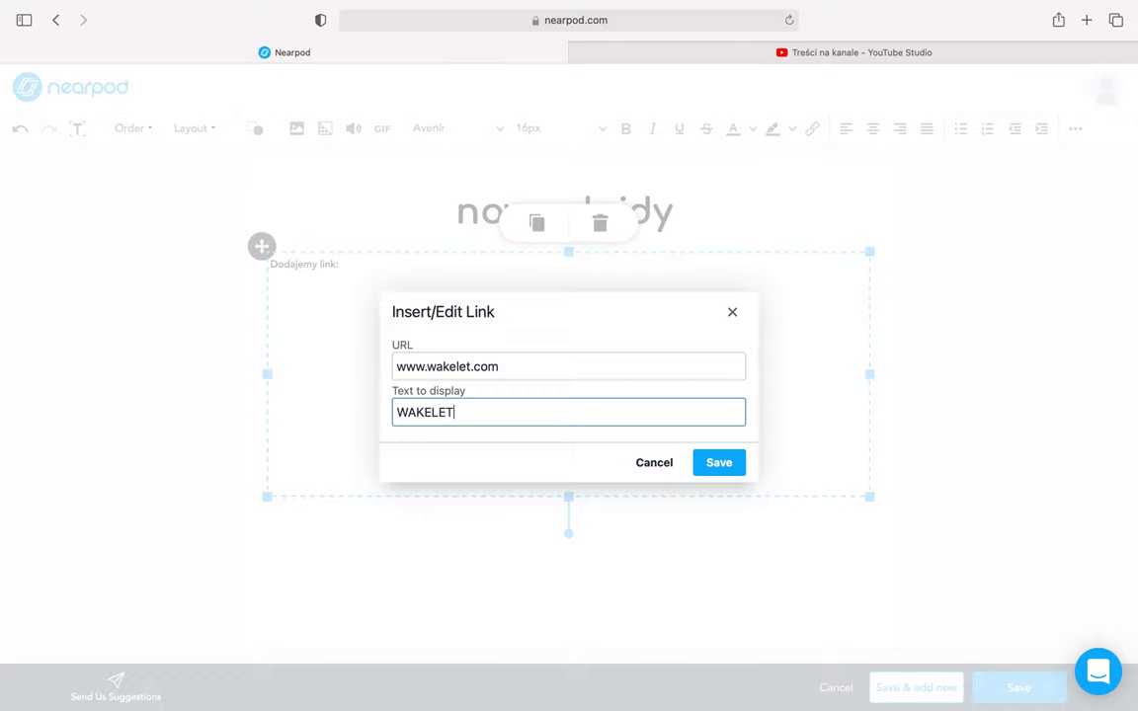
left_click(718, 462)
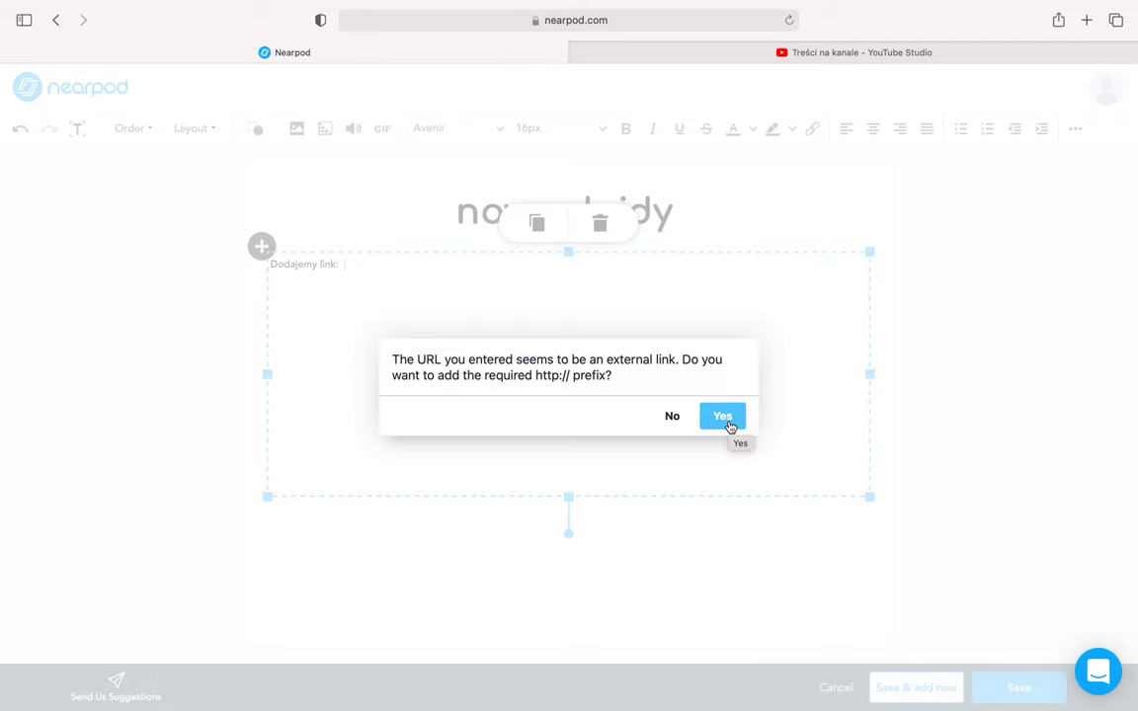
left_click(728, 423)
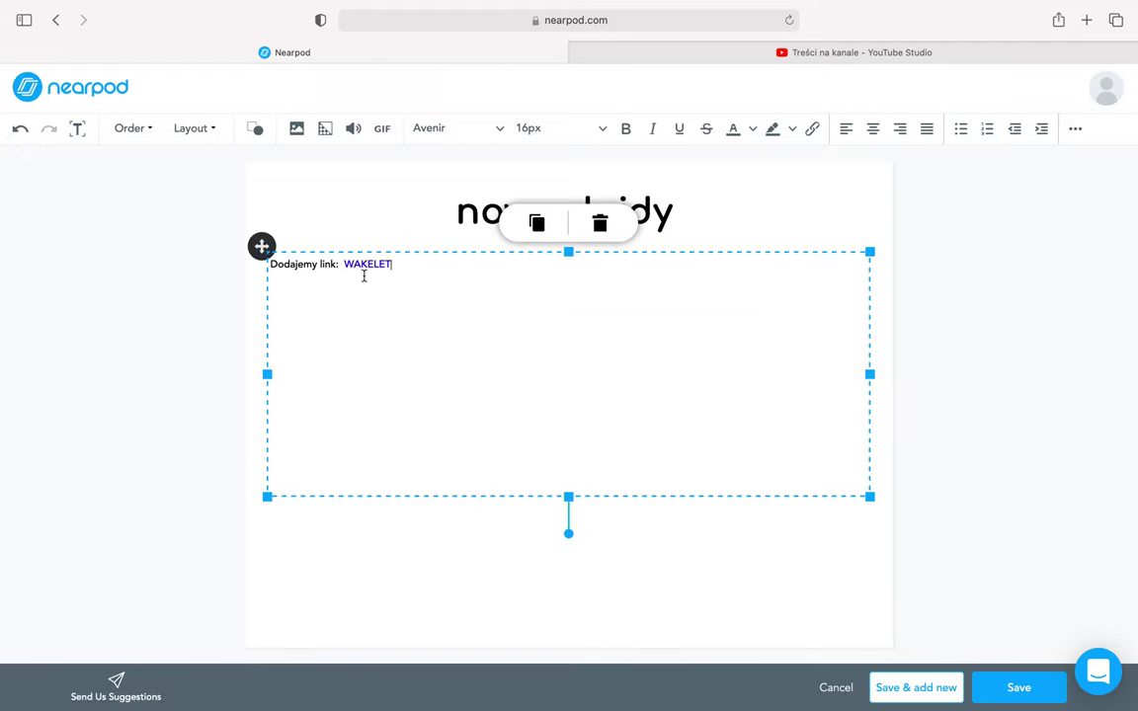
left_click(358, 213)
left_click(348, 277)
double_click(351, 285)
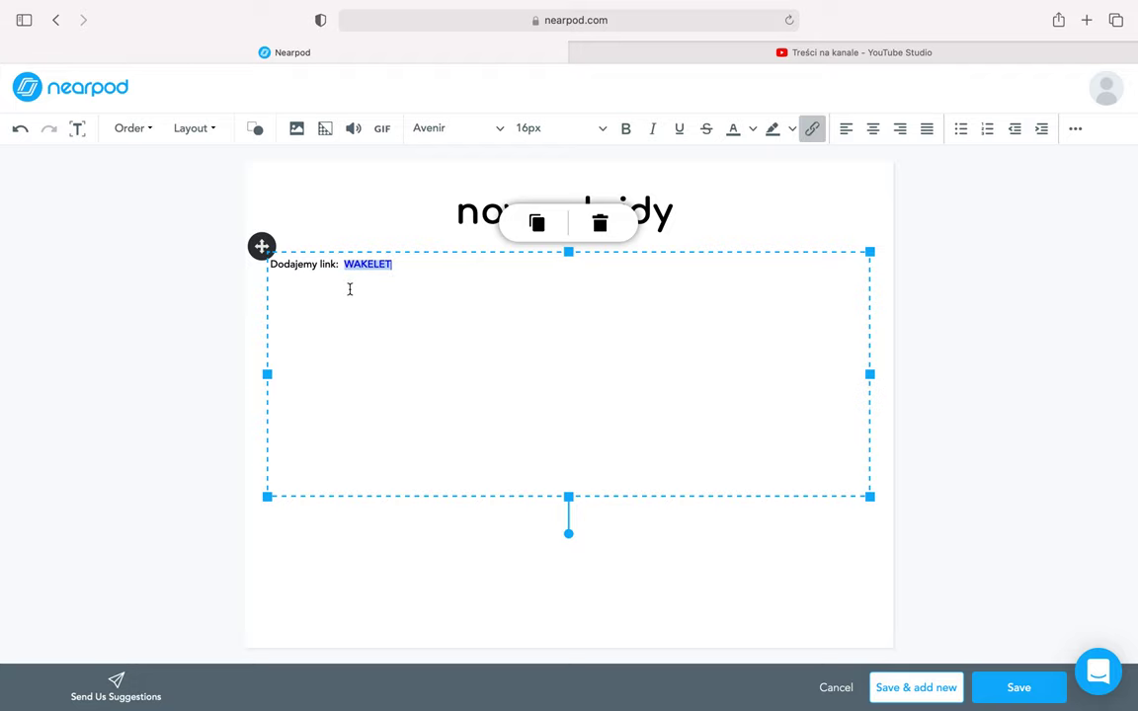
Duplicate the "nowe slajdy" title box and delete the duplicate.
left_click(719, 224)
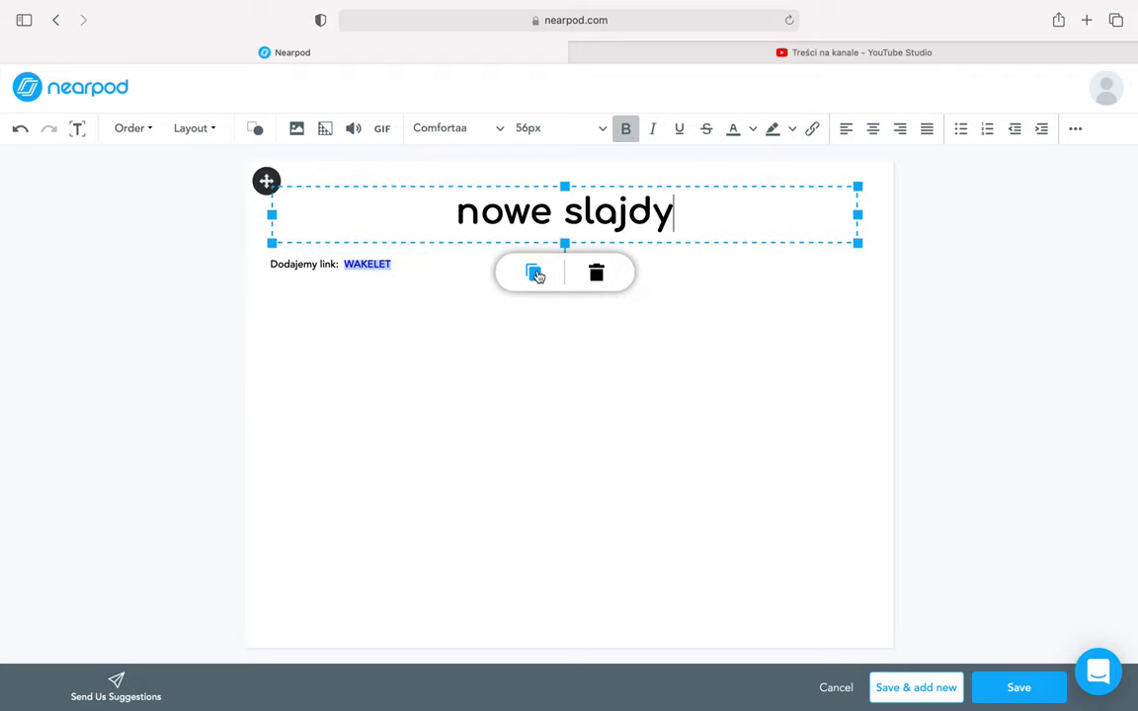
left_click(535, 275)
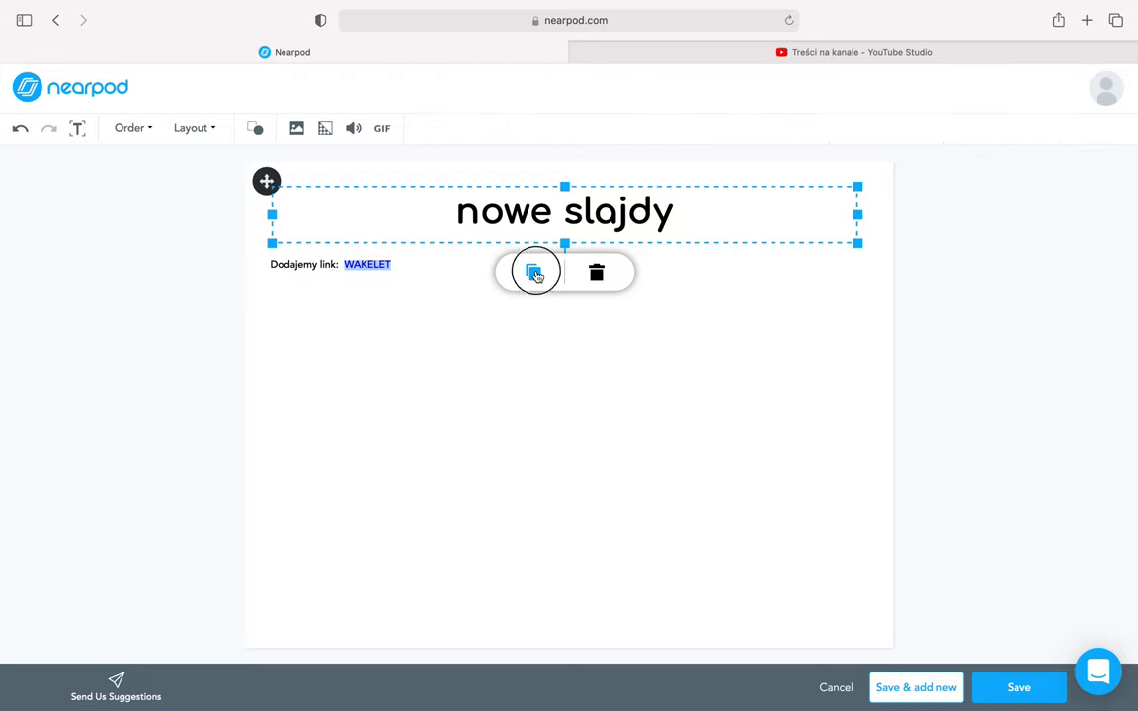
left_click(478, 204)
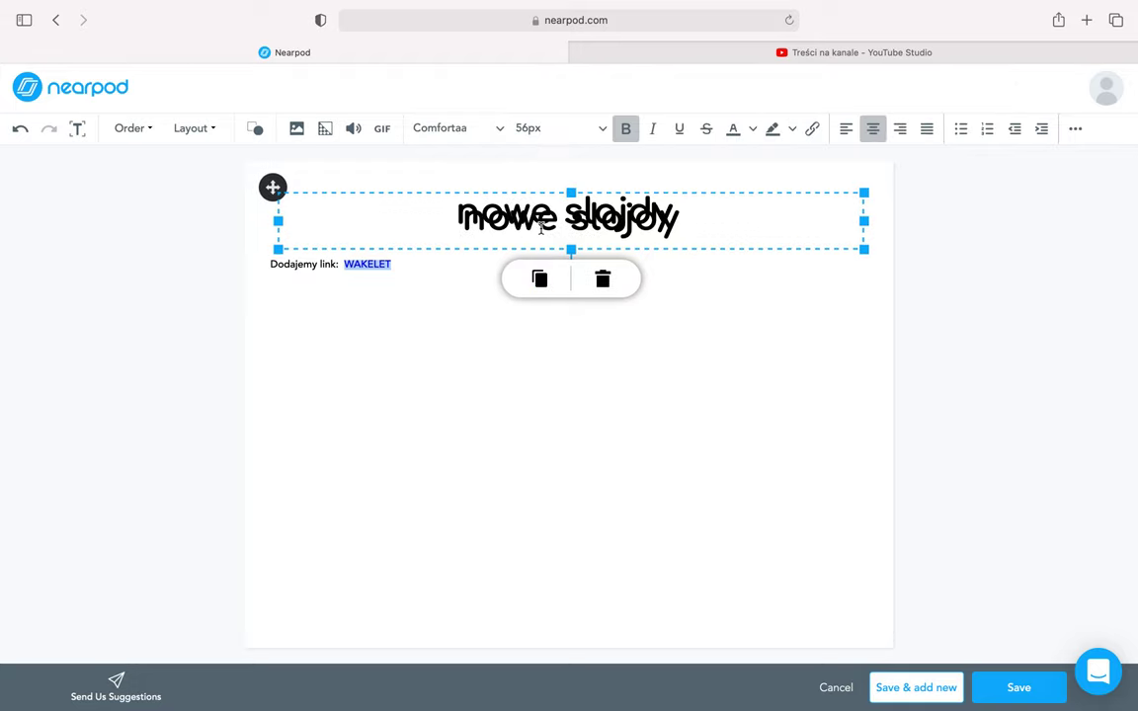
left_click(601, 280)
Enlarge the whole "Dodajemy link: WAKELET" line in the paragraph box to 56px.
left_click(348, 300)
left_click(357, 263)
left_click(329, 266)
left_click_drag(329, 267, 272, 263)
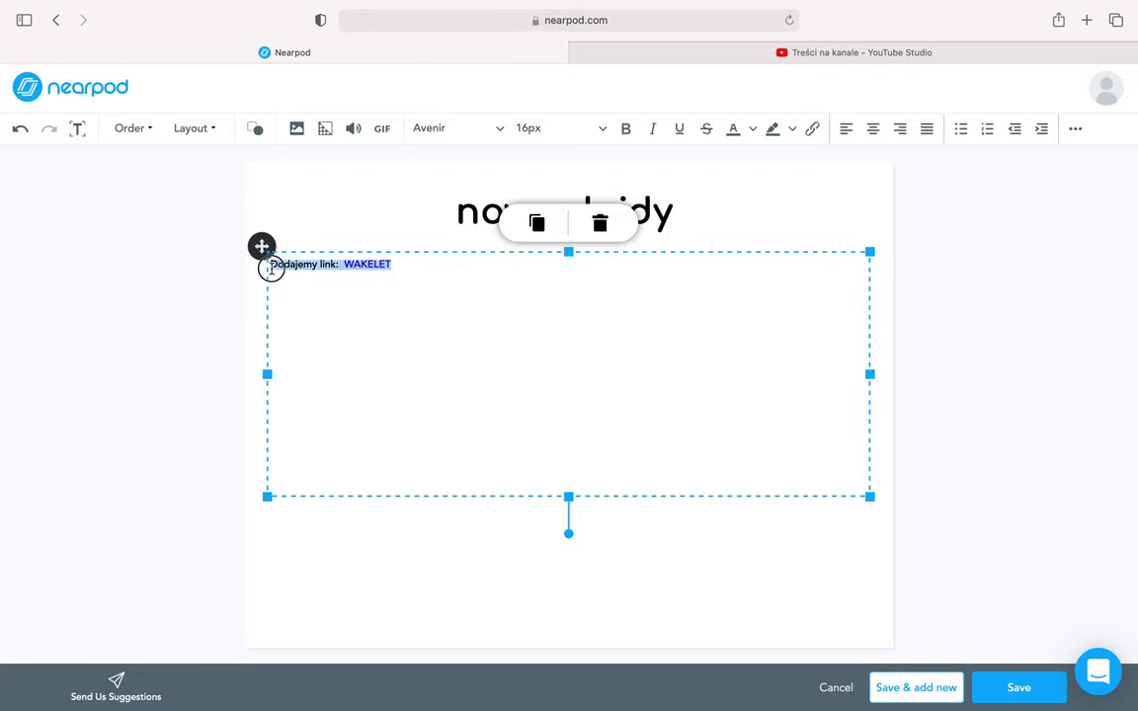
left_click(598, 129)
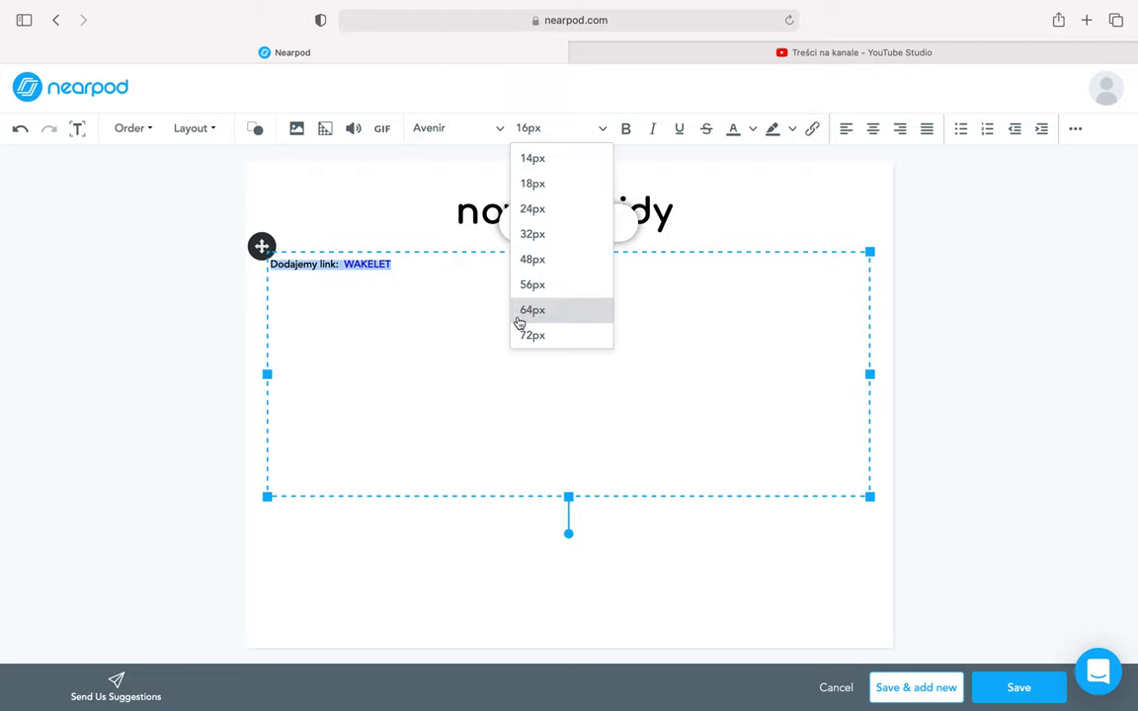
left_click(524, 285)
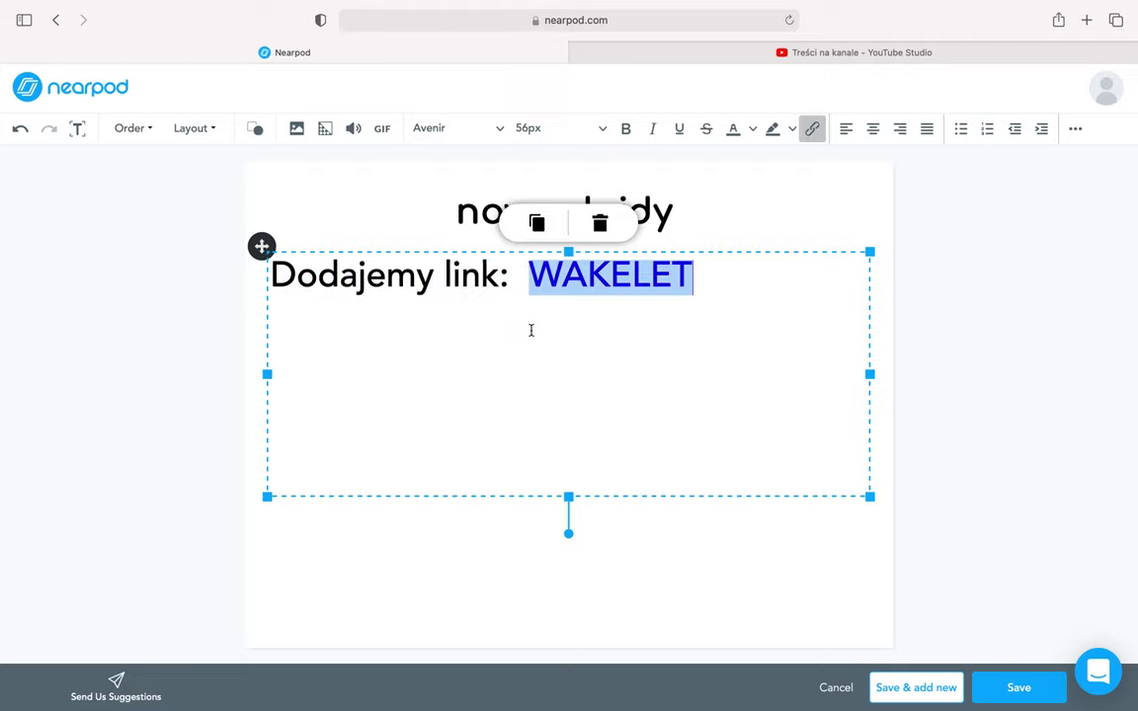
left_click(526, 278)
left_click(766, 202)
double_click(610, 275)
Search web images for "kot" and try to insert the picture of the grey cat with orange eyes.
left_click(296, 128)
left_click(280, 164)
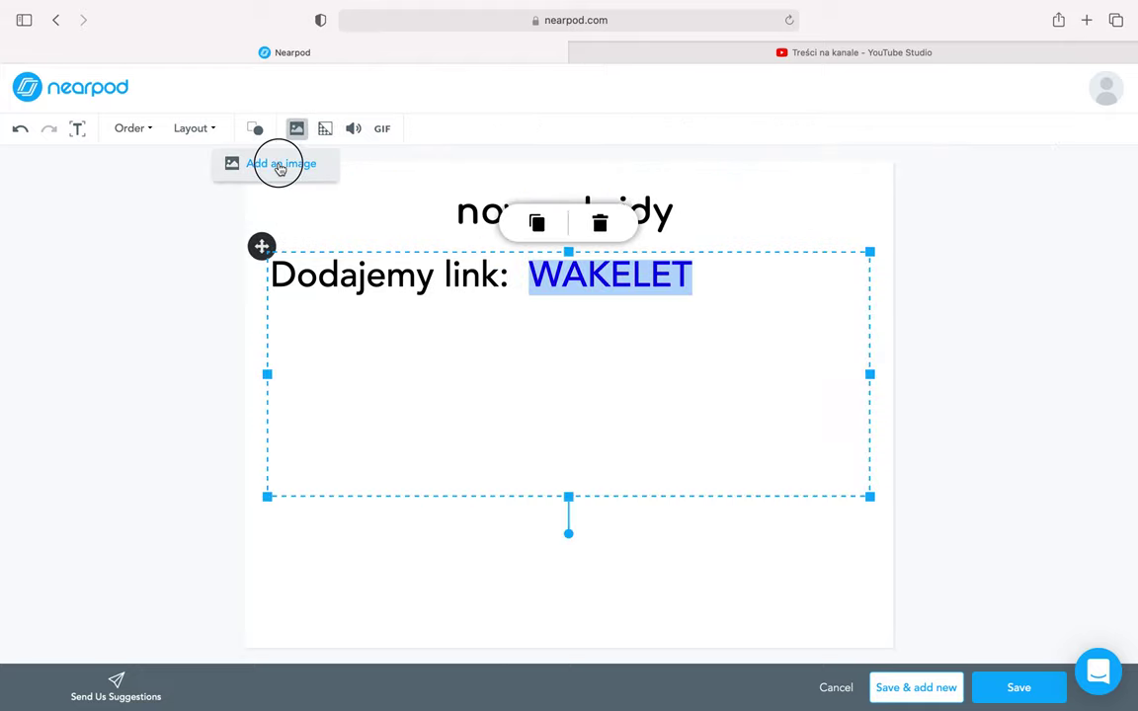
left_click(460, 240)
type("kot")
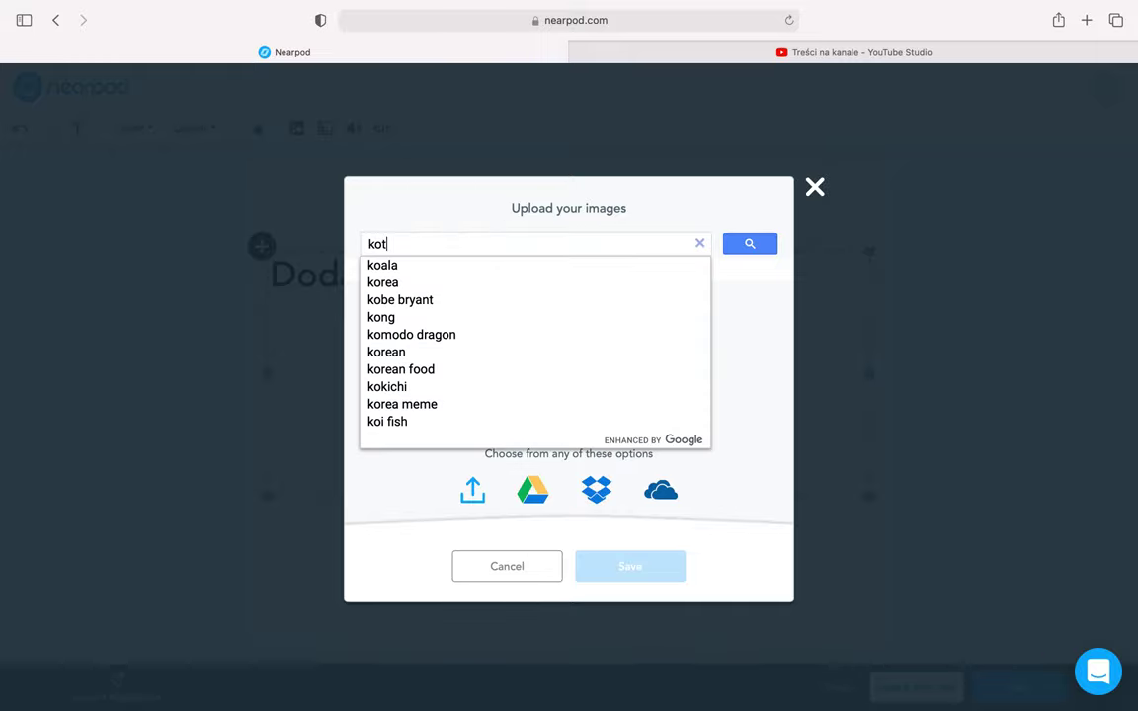
key("Return")
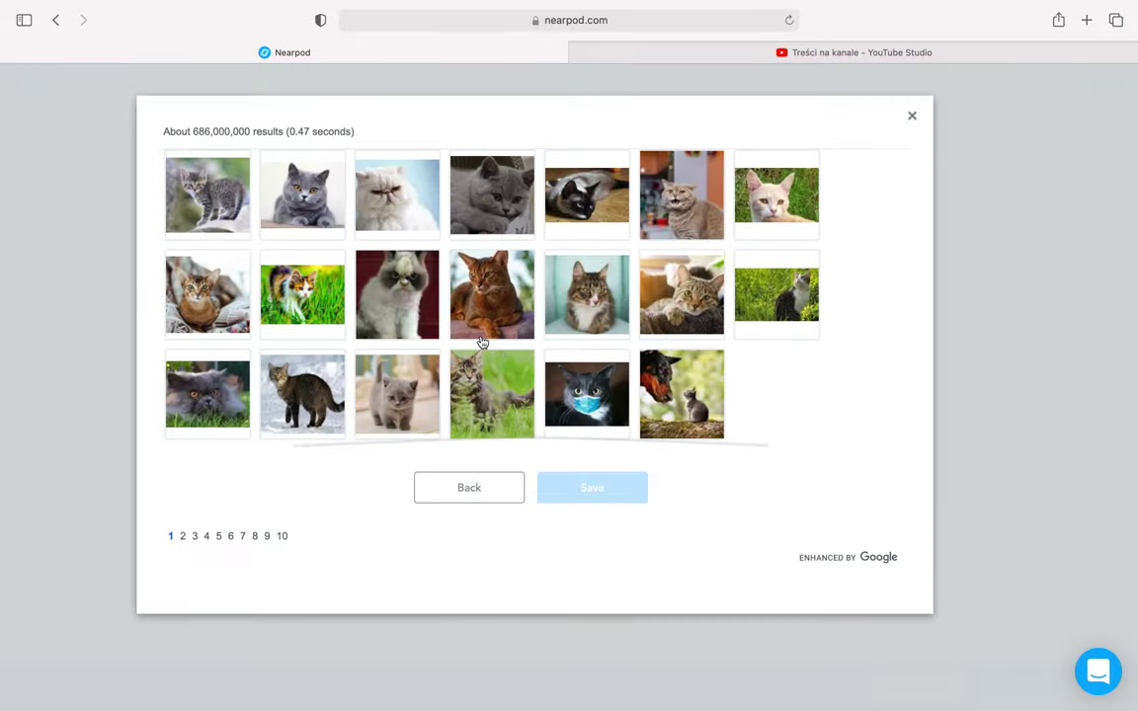
left_click(318, 208)
left_click(589, 485)
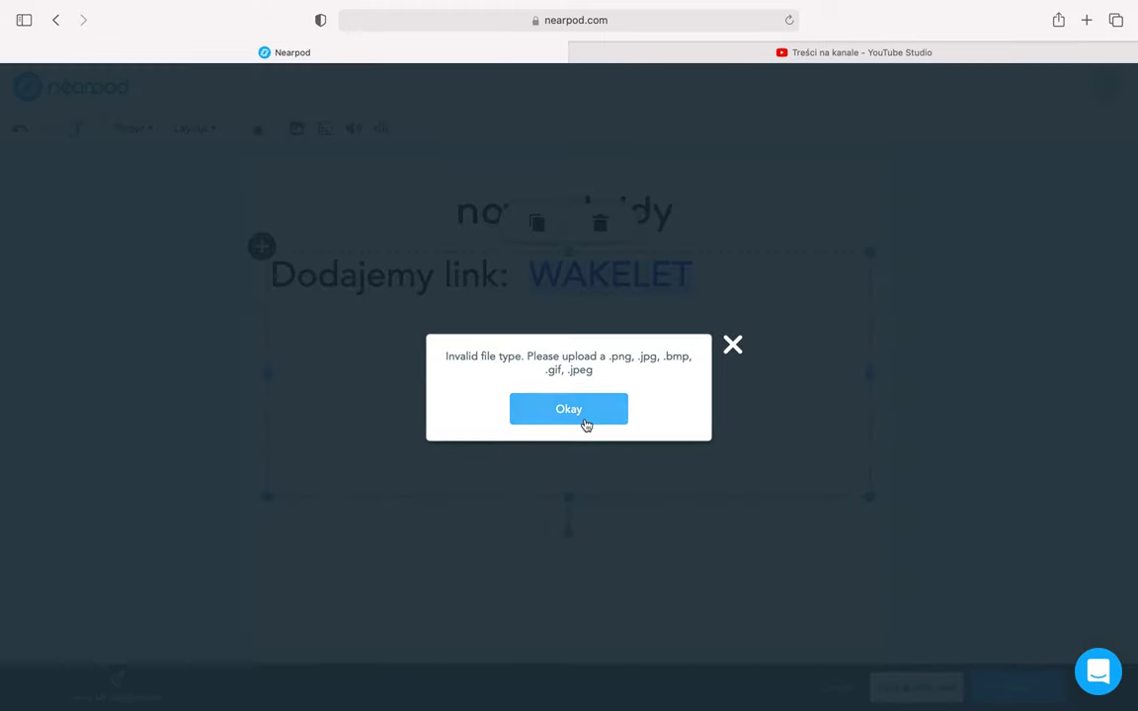
left_click(581, 413)
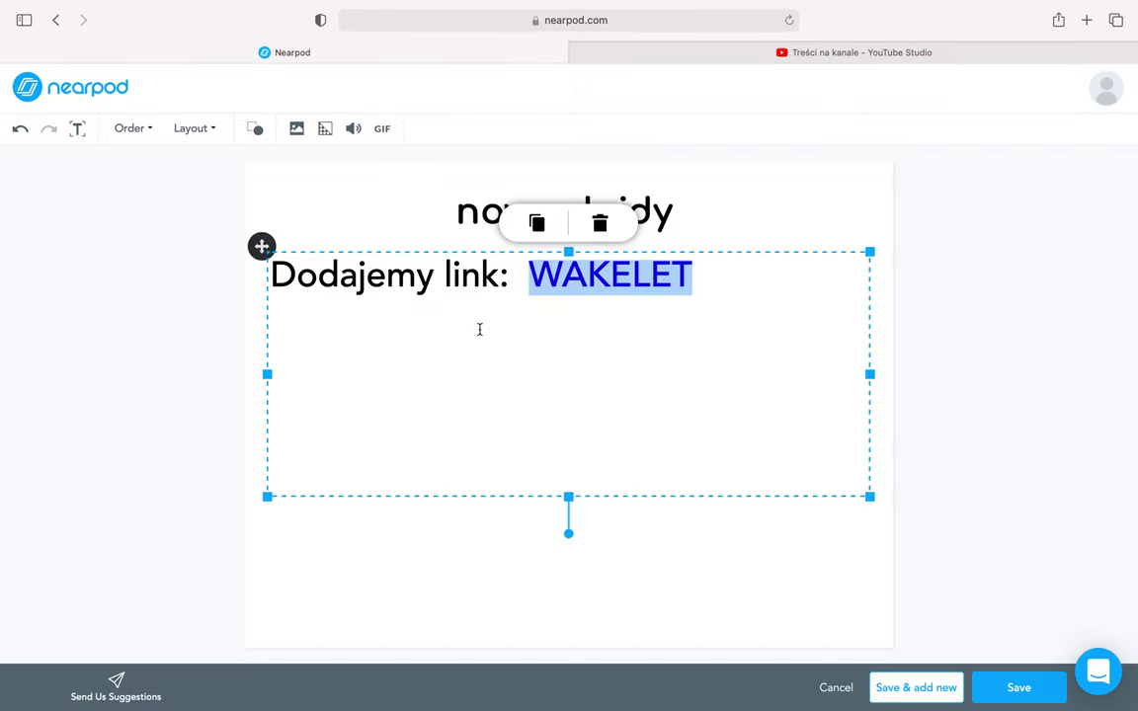
Deselect the WAKELET text and start another image search for "kot" to add to the slide.
left_click(357, 230)
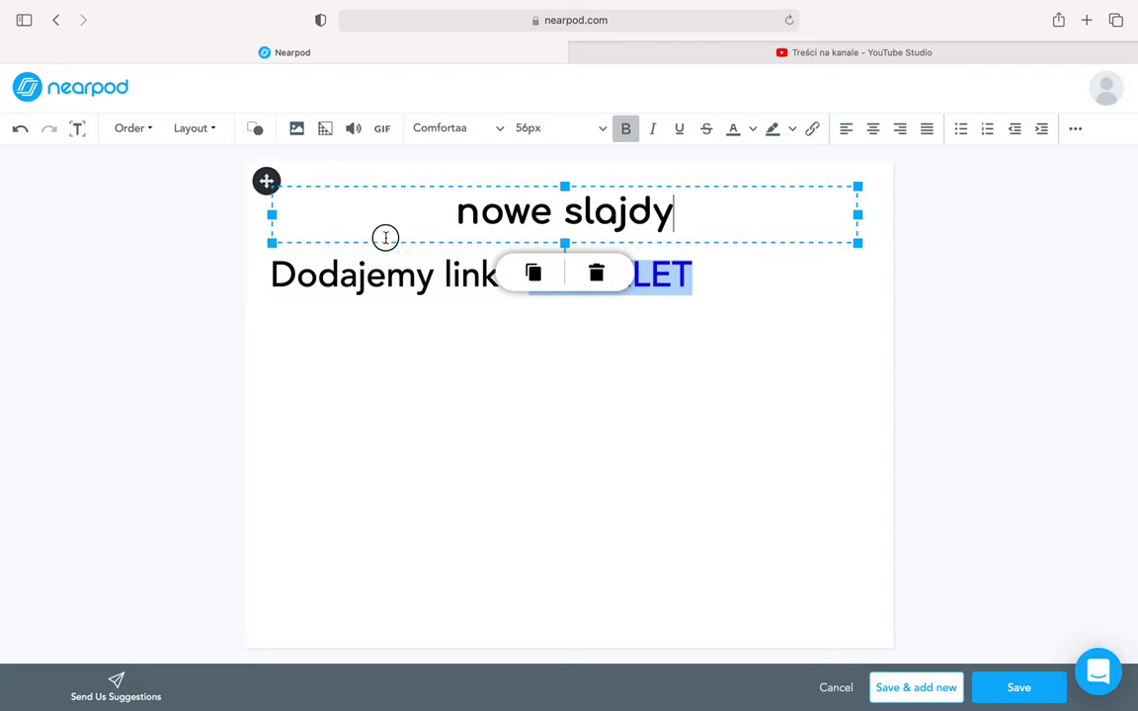
left_click(511, 283)
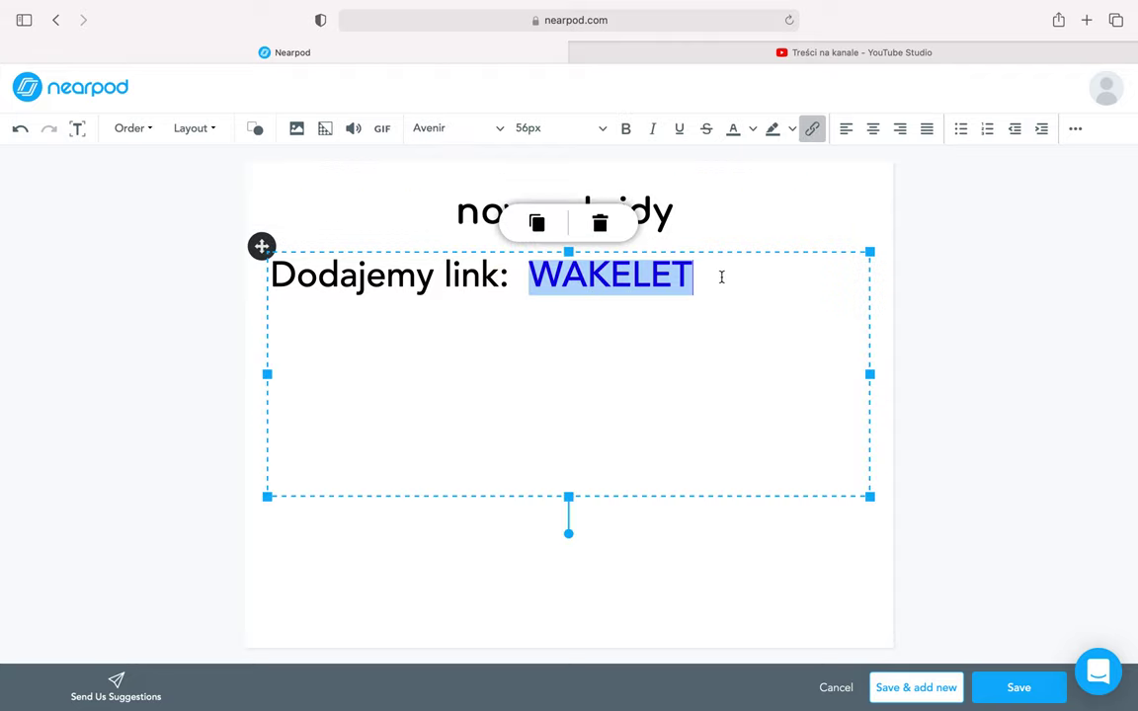
left_click(721, 274)
left_click(296, 129)
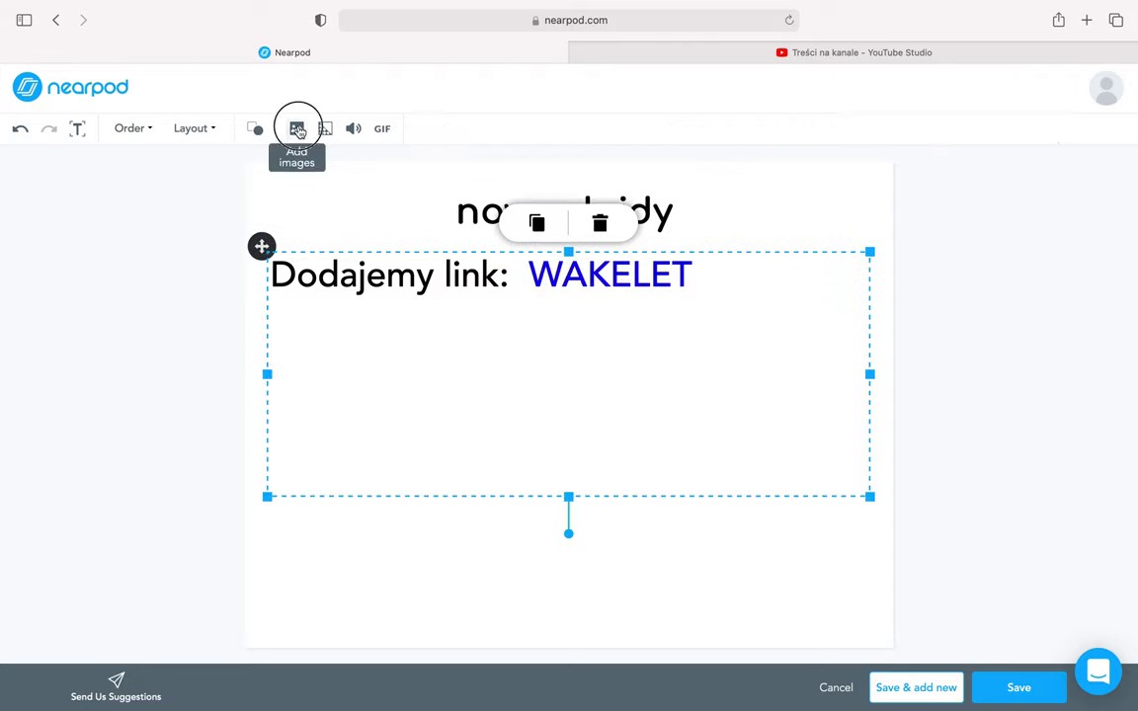
left_click(295, 164)
left_click(583, 237)
type("kot")
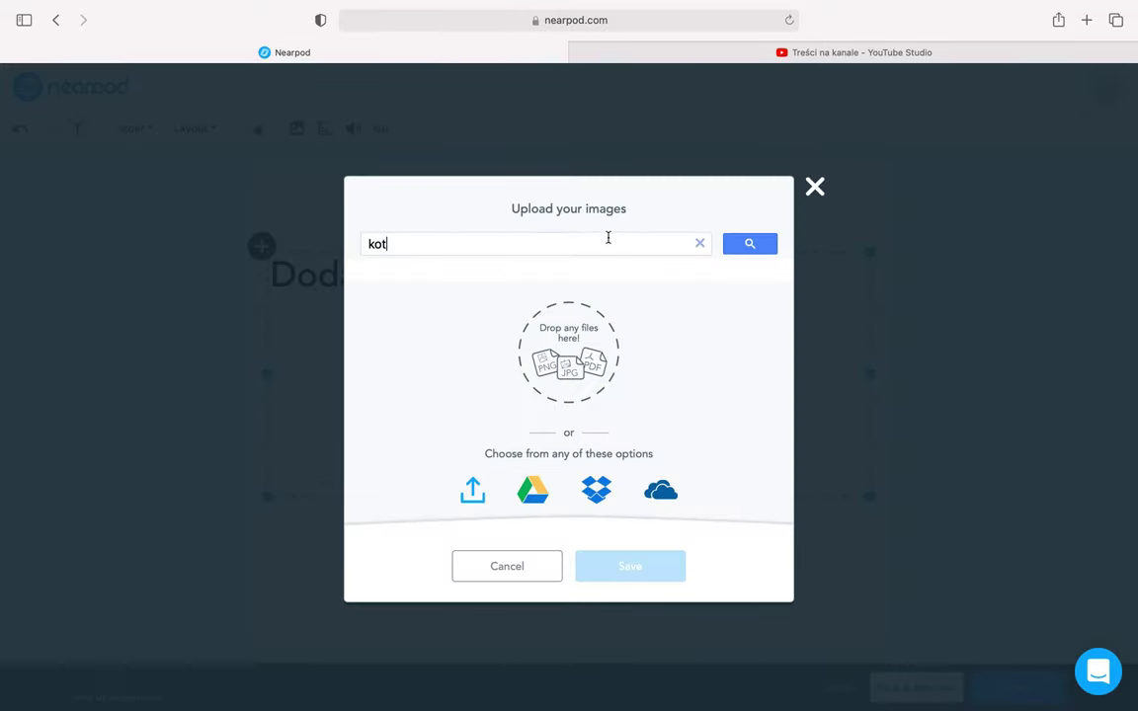